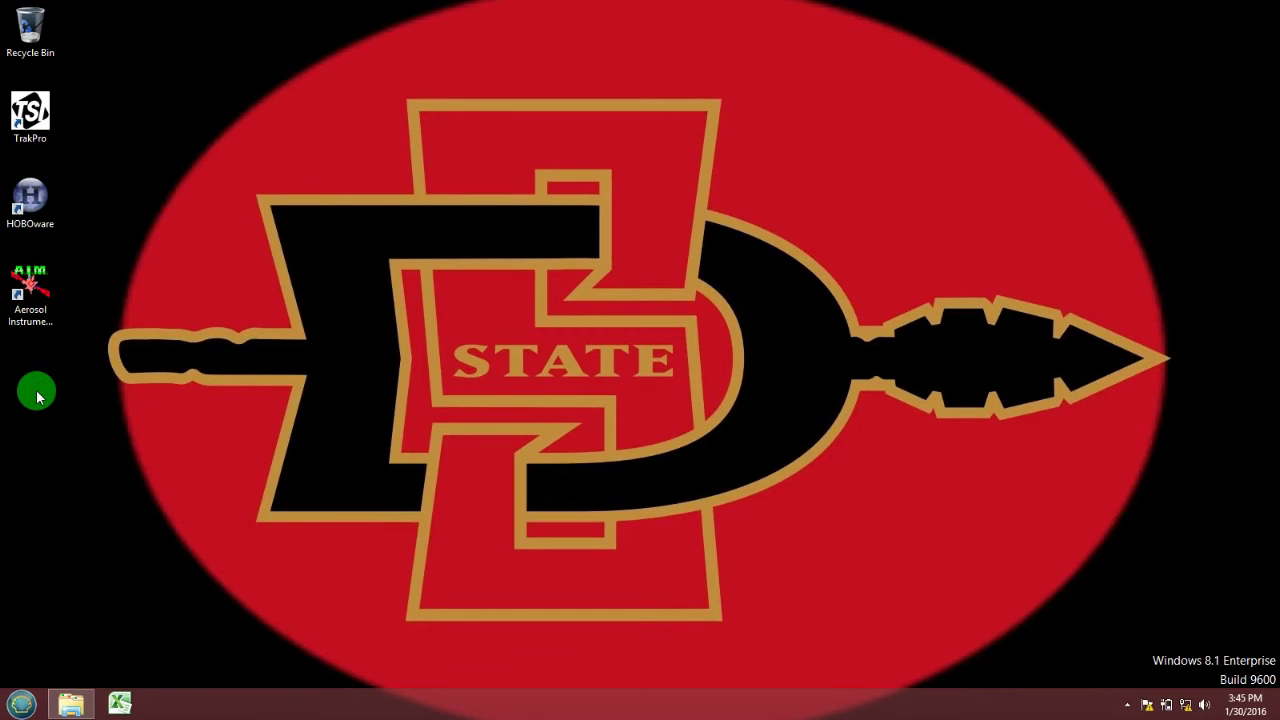
Step: Create a new desktop folder named 'White 1-30-16'
right_click(37, 393)
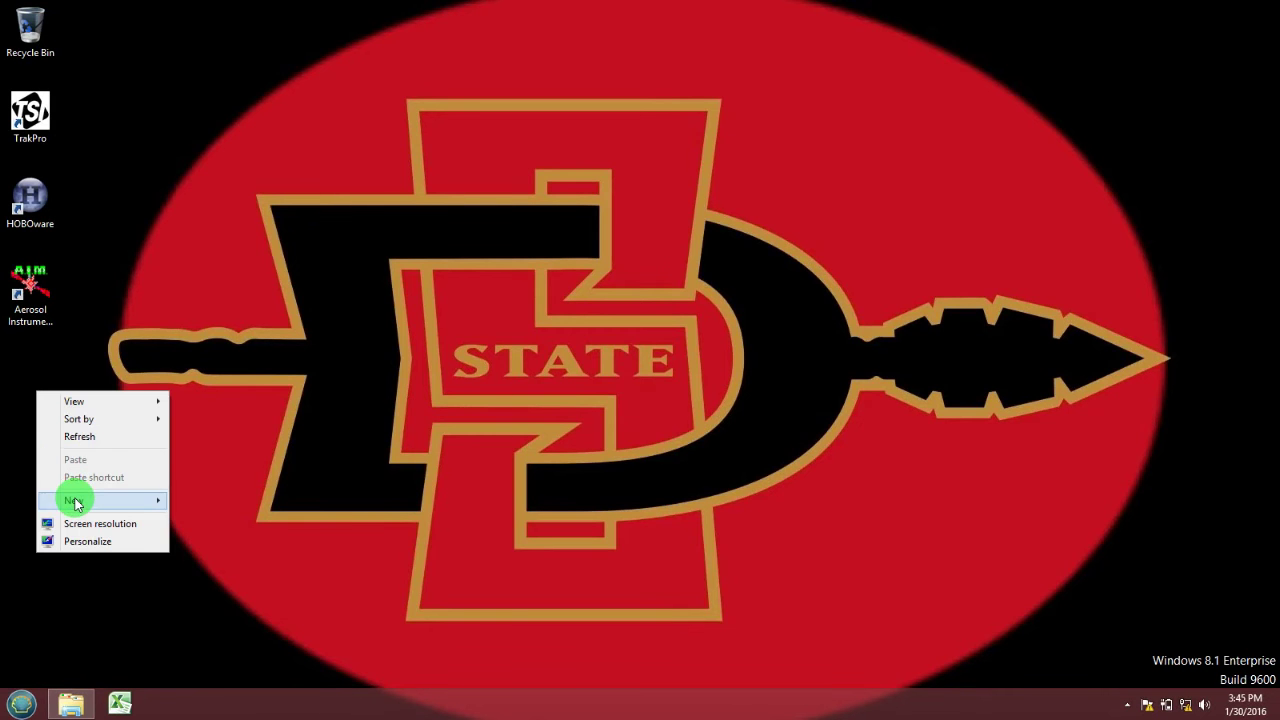
mouse_move(75, 503)
left_click(182, 504)
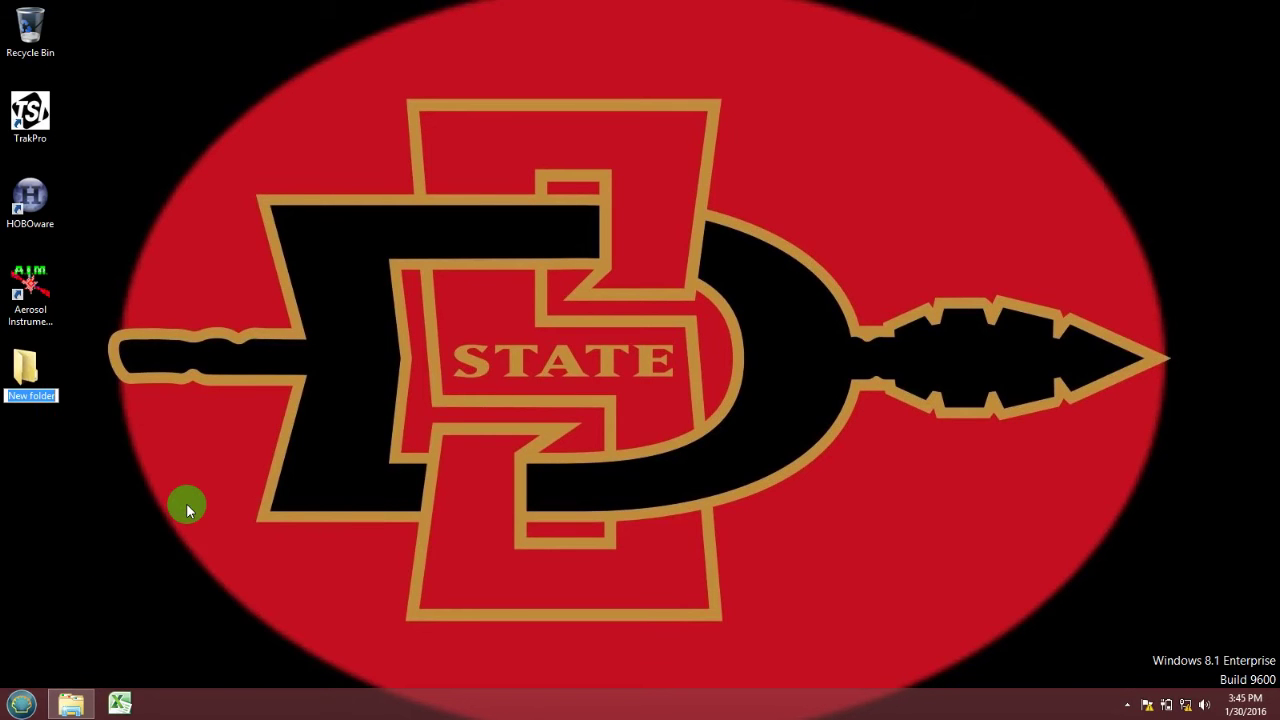
type("White 1-30-16")
key("Return")
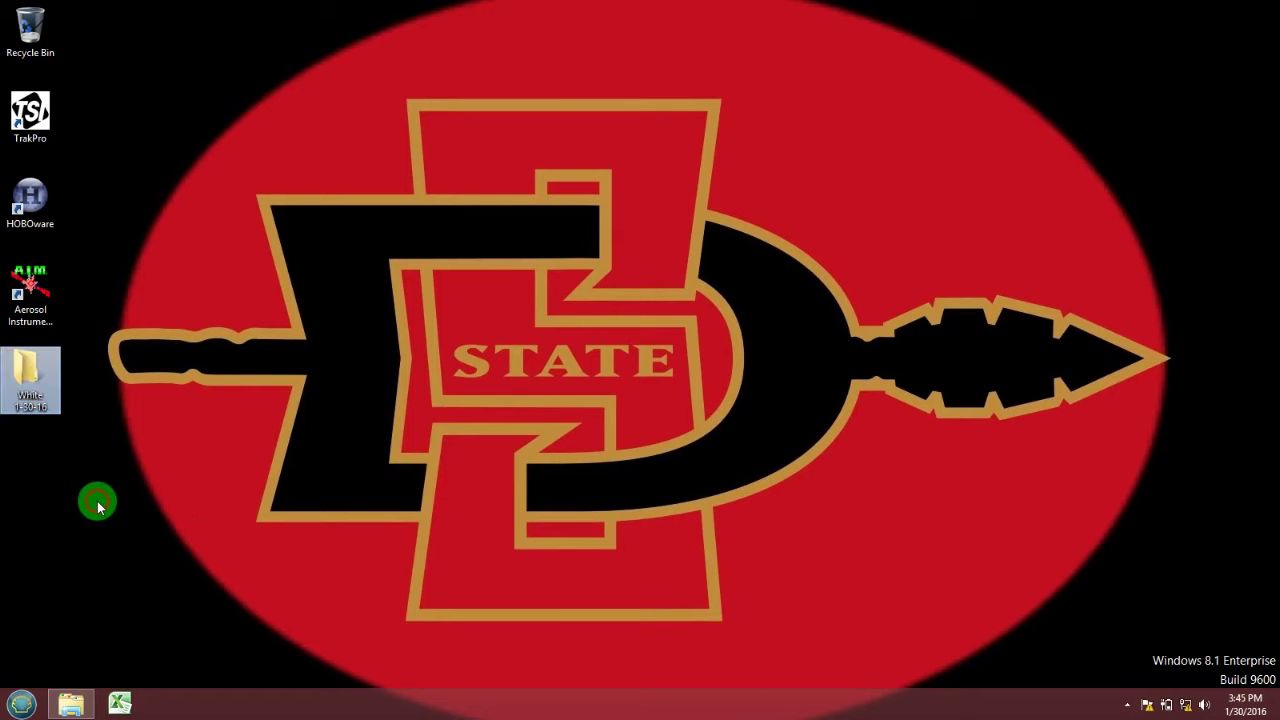
Step: Inside it, create a 'DustTrak DRX Data' subfolder, then close the folder window
left_click(37, 388)
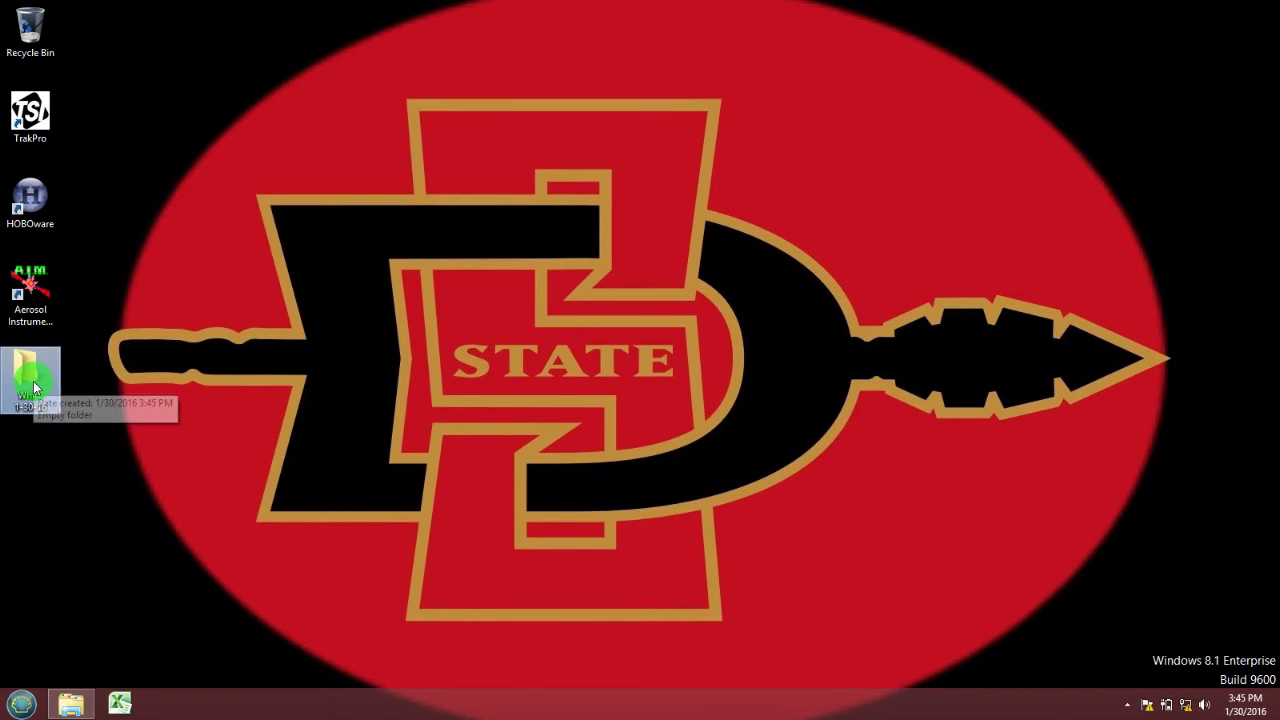
double_click(34, 388)
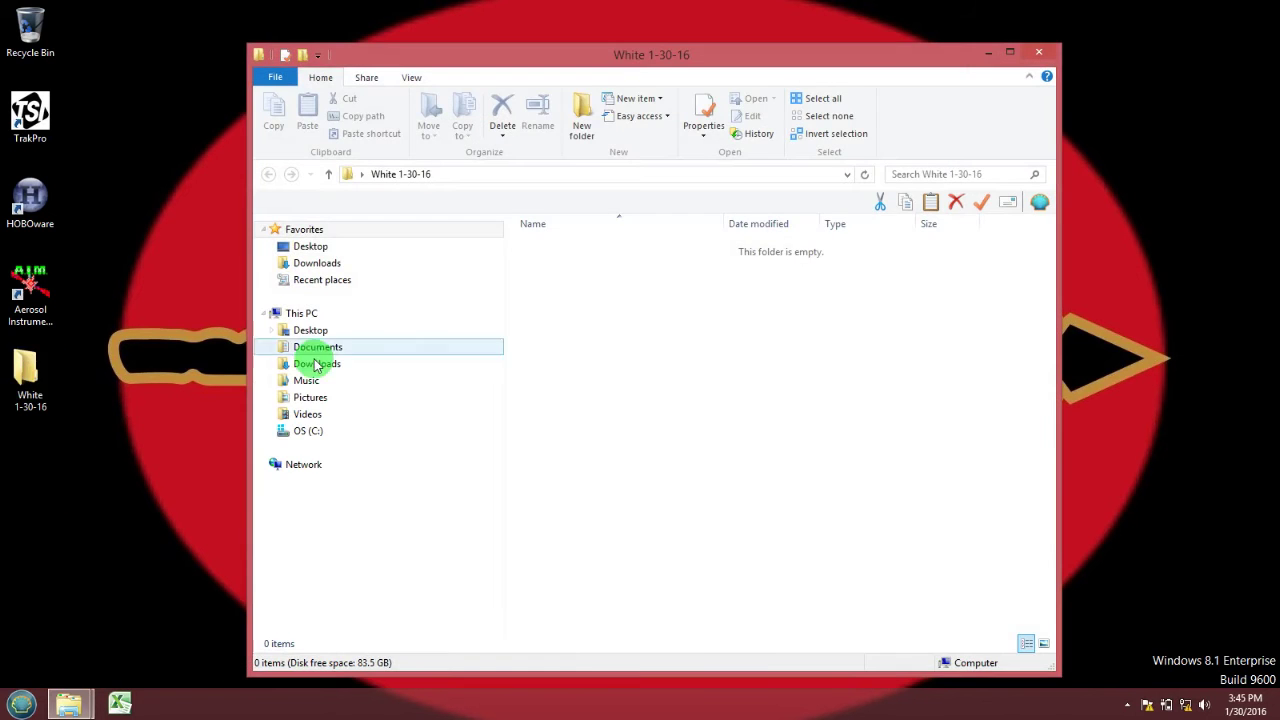
right_click(593, 357)
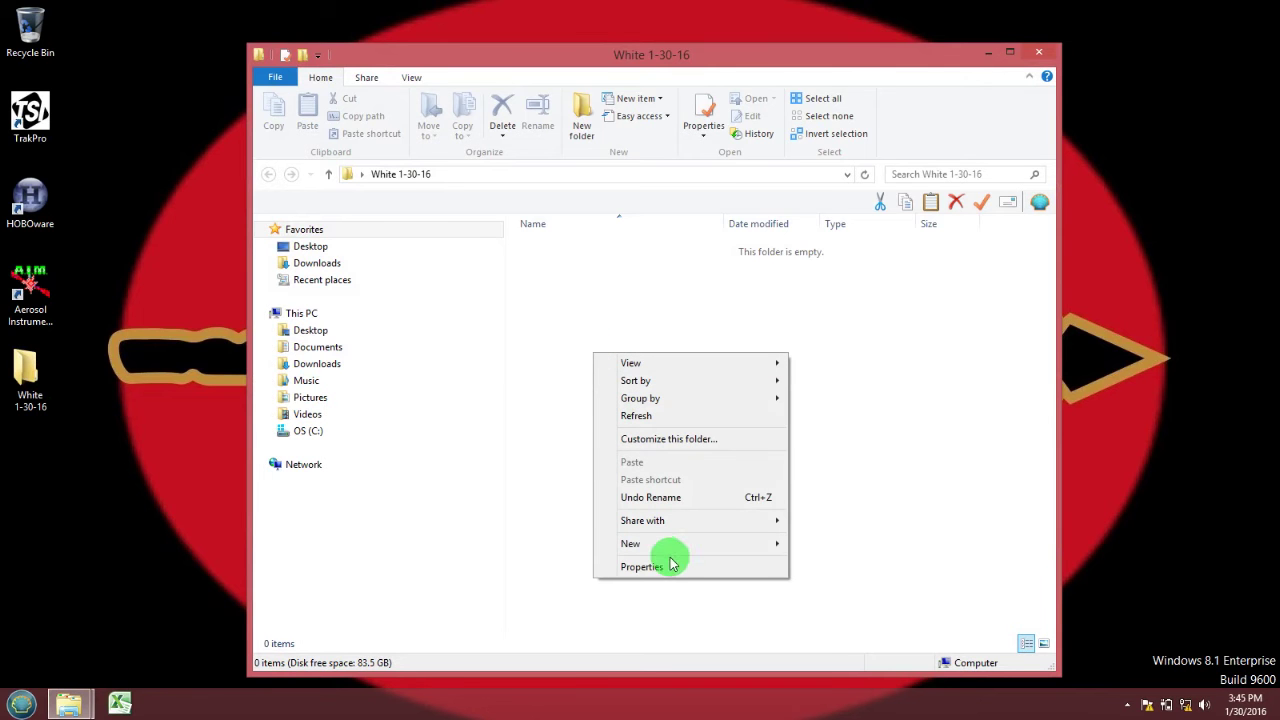
mouse_move(655, 543)
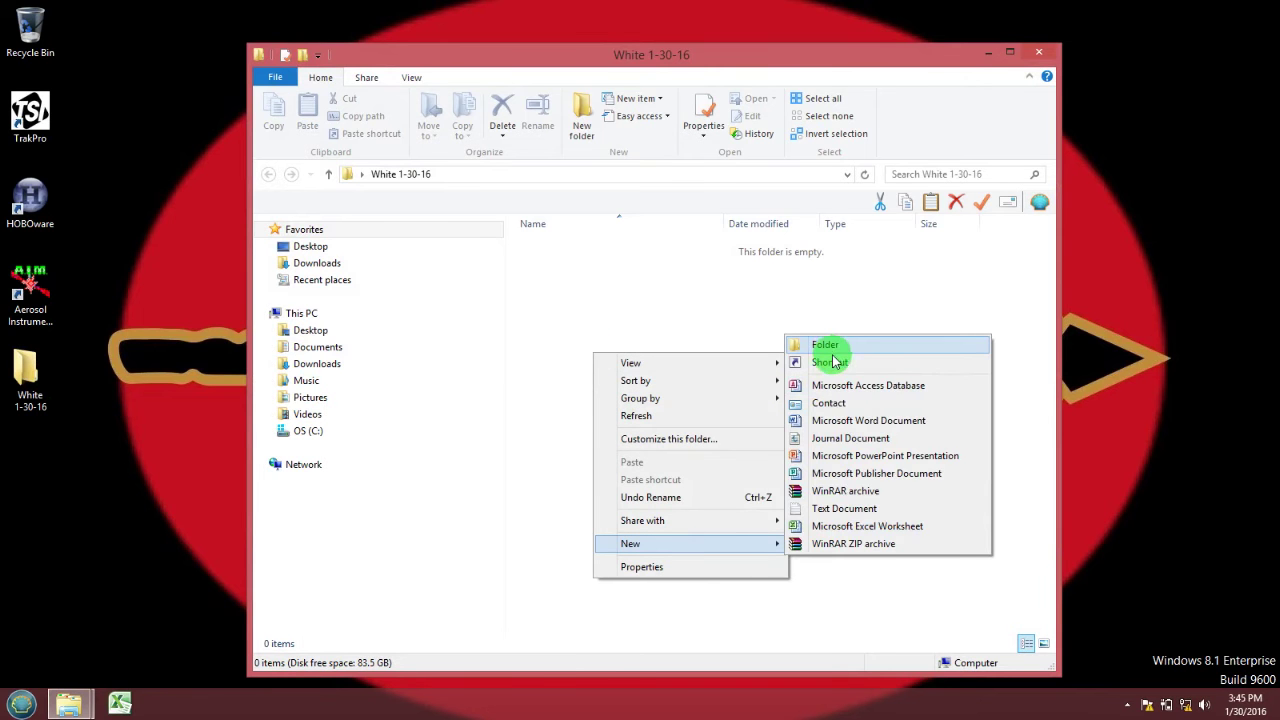
left_click(828, 344)
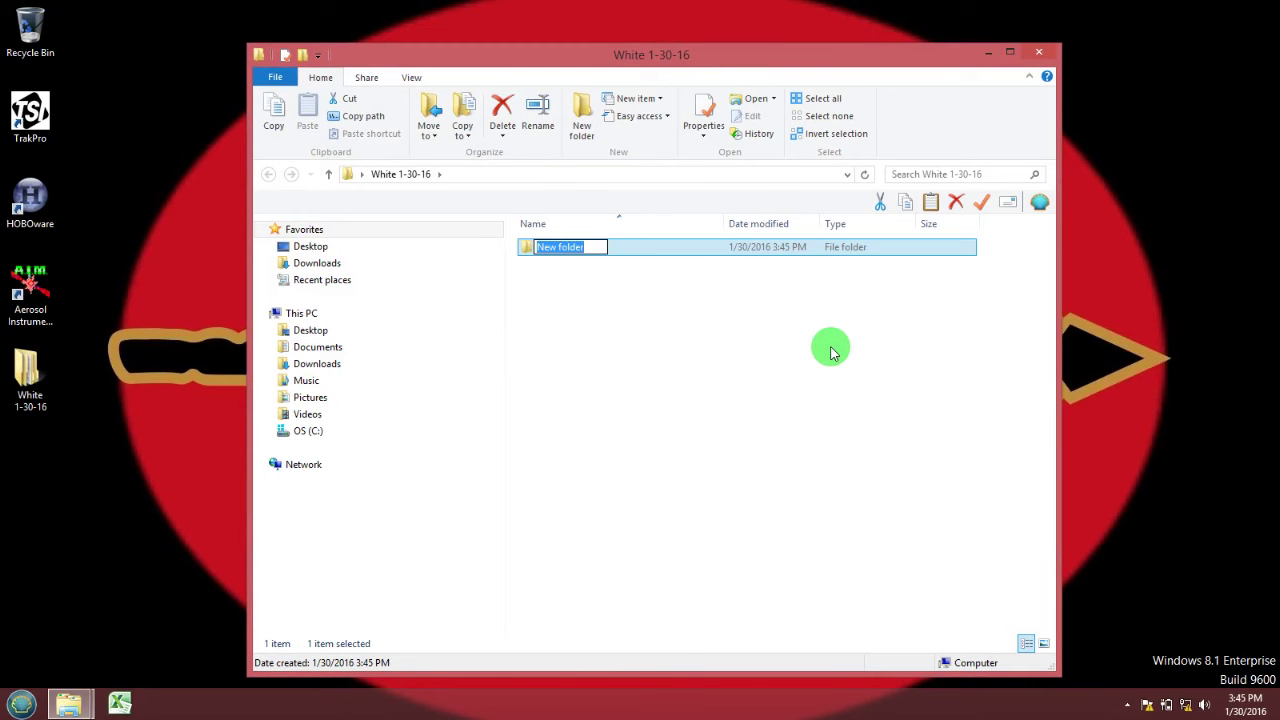
type("DustTrak DRX Data")
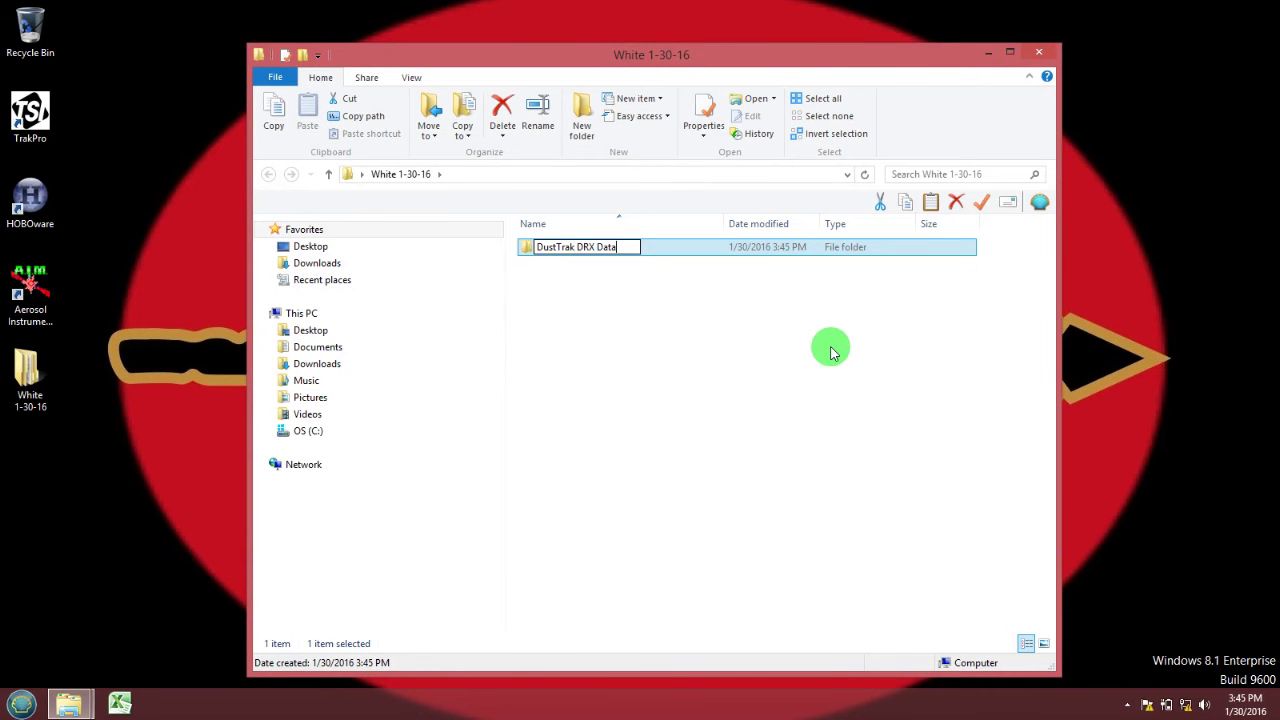
left_click(831, 350)
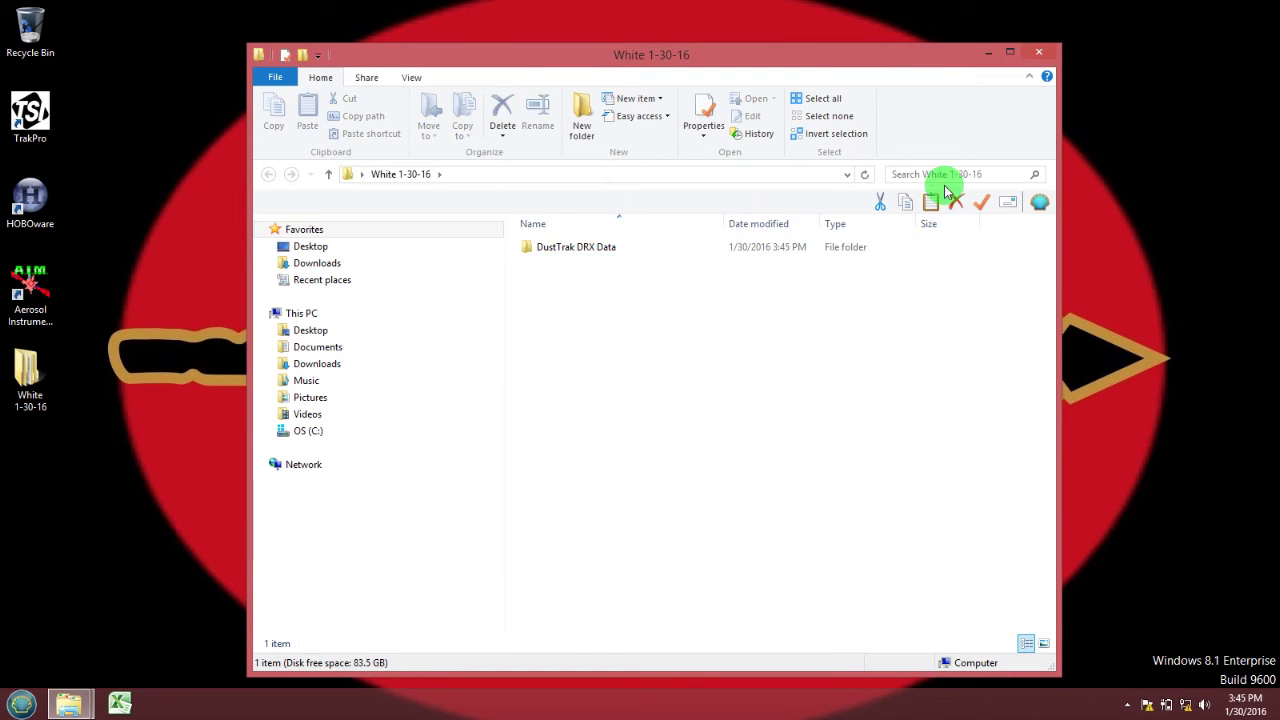
left_click(1036, 54)
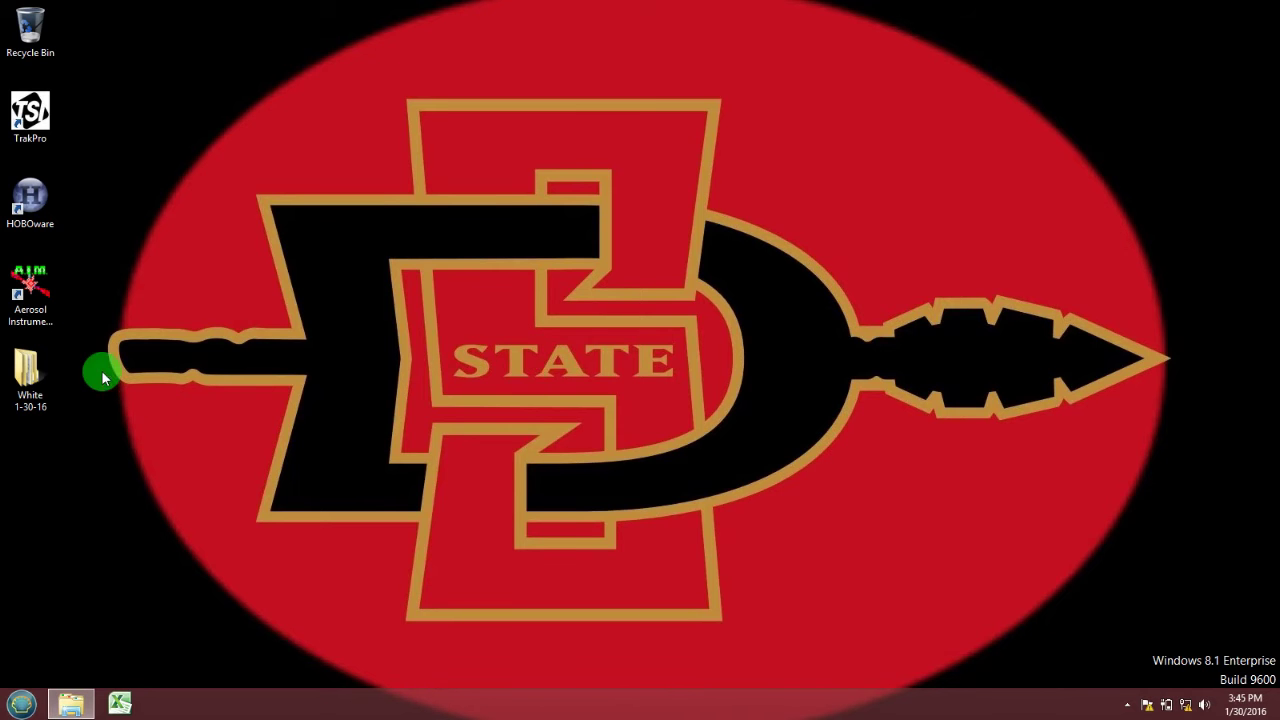
Step: Launch TrakPro maximized and set the instrument type to DustTrak DRX
left_click(37, 128)
double_click(37, 128)
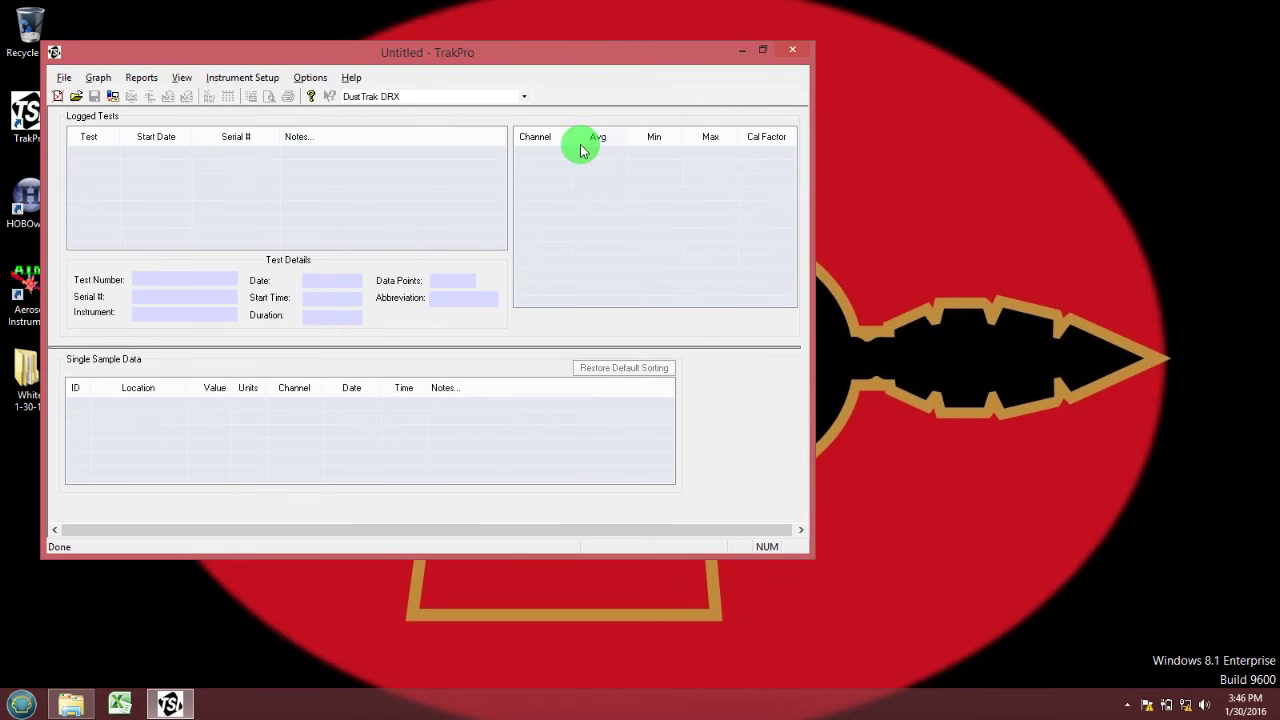
left_click(764, 51)
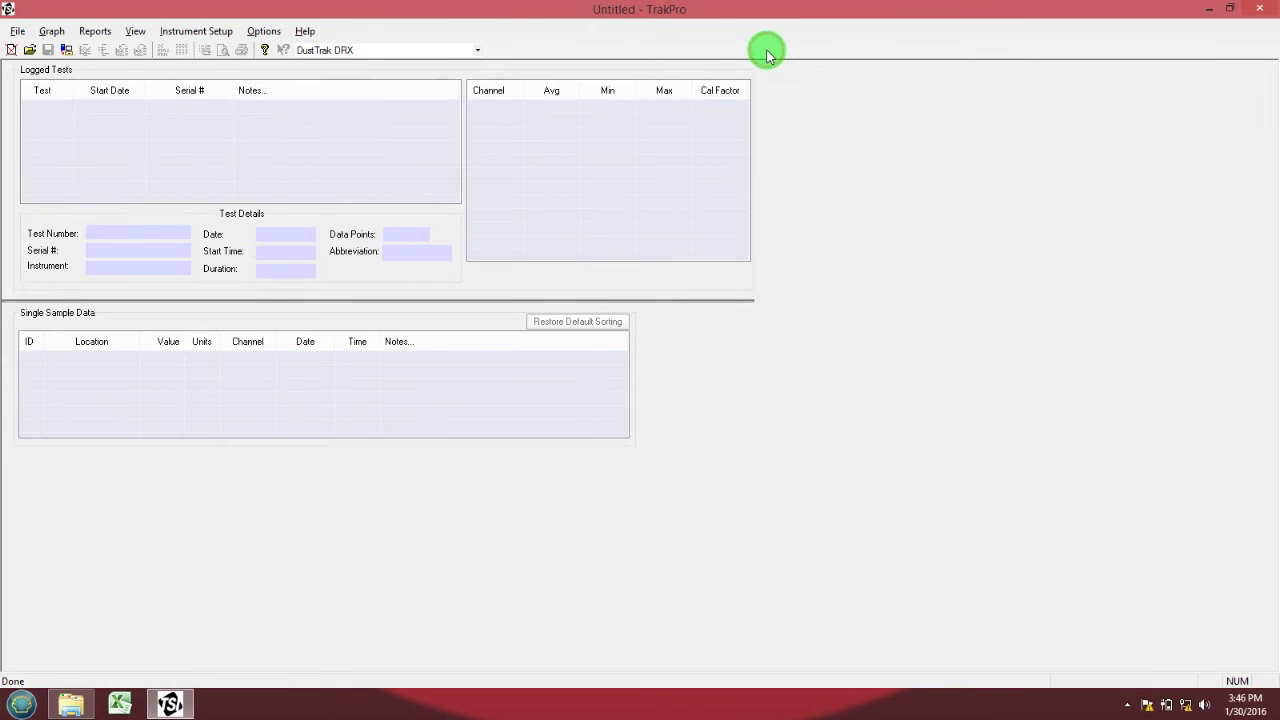
left_click(478, 50)
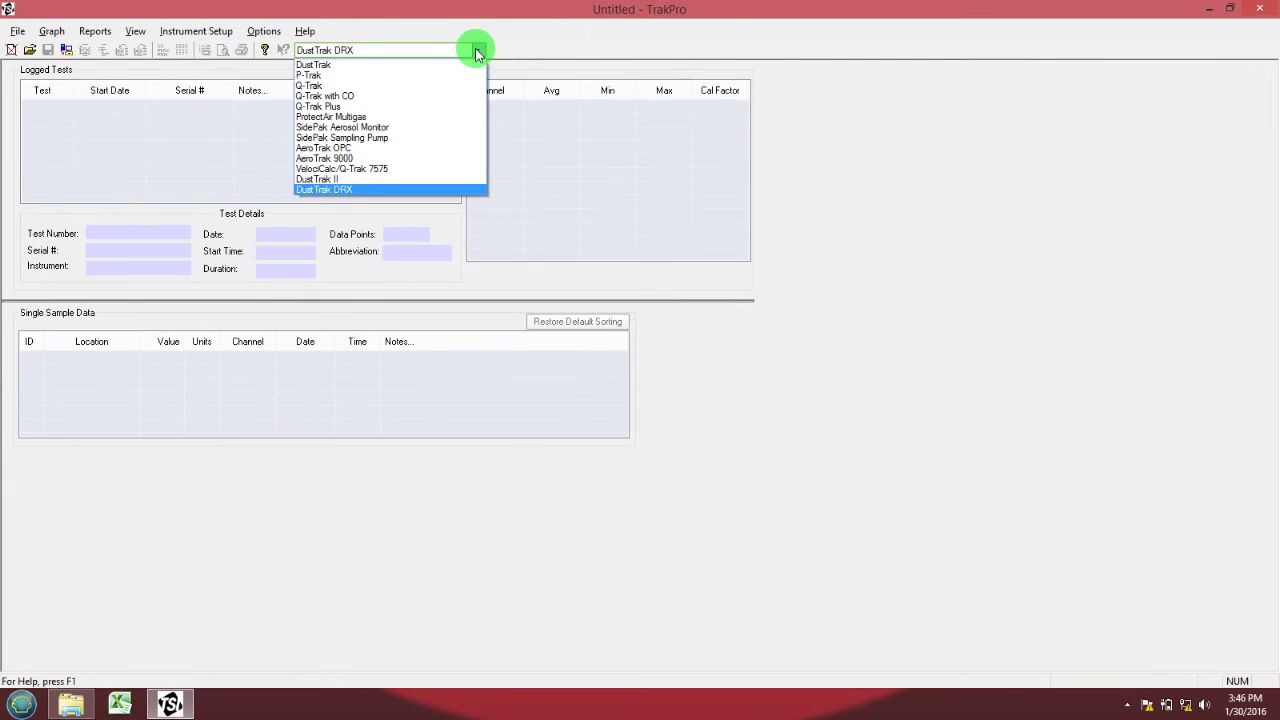
left_click(443, 190)
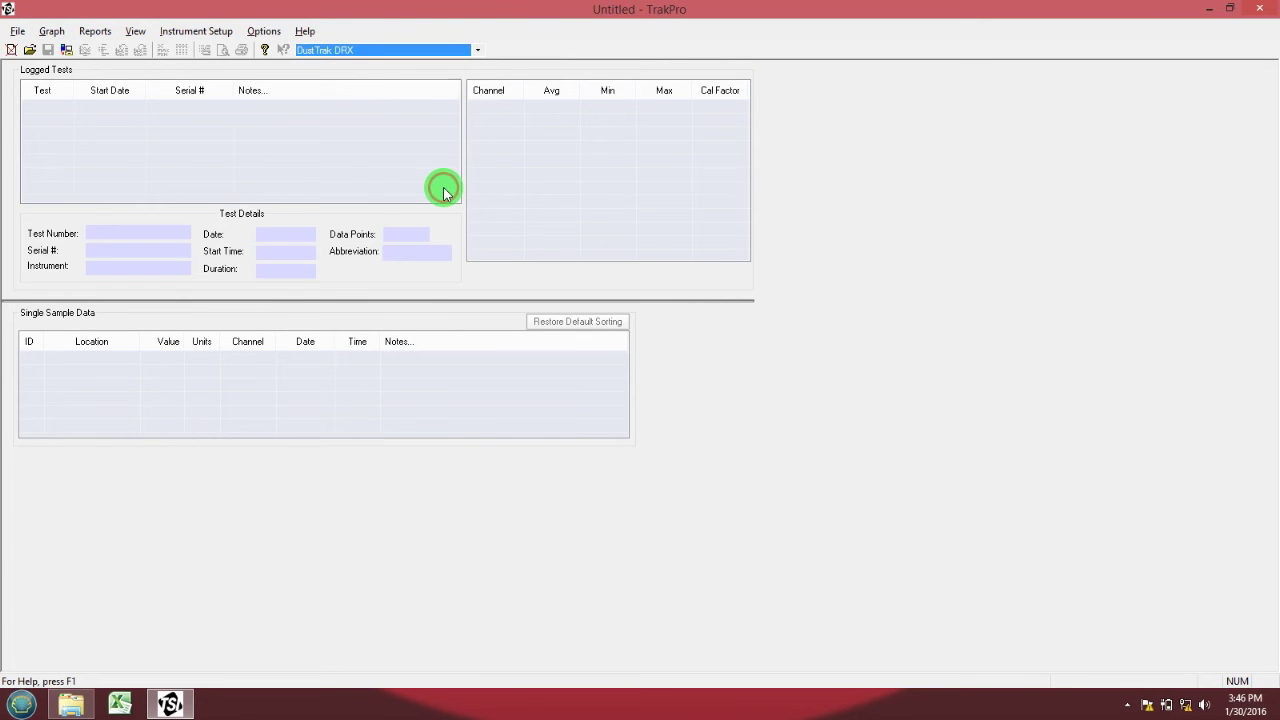
left_click(224, 32)
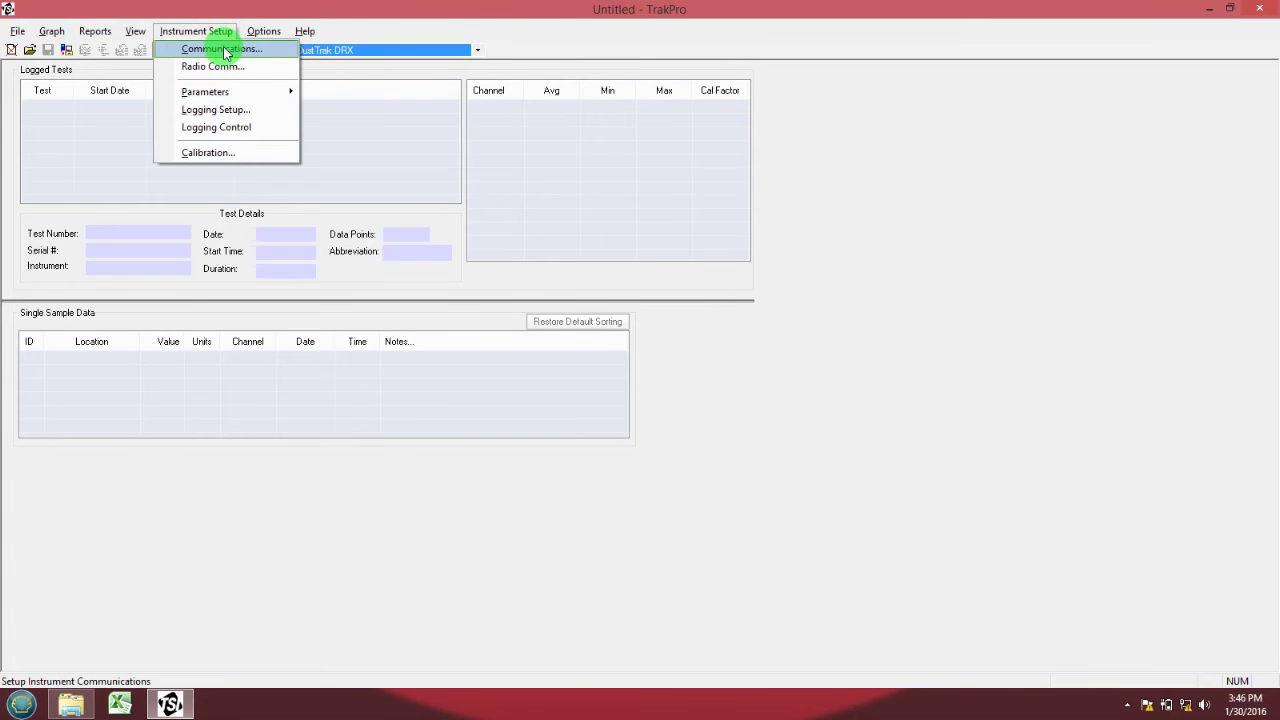
left_click(225, 52)
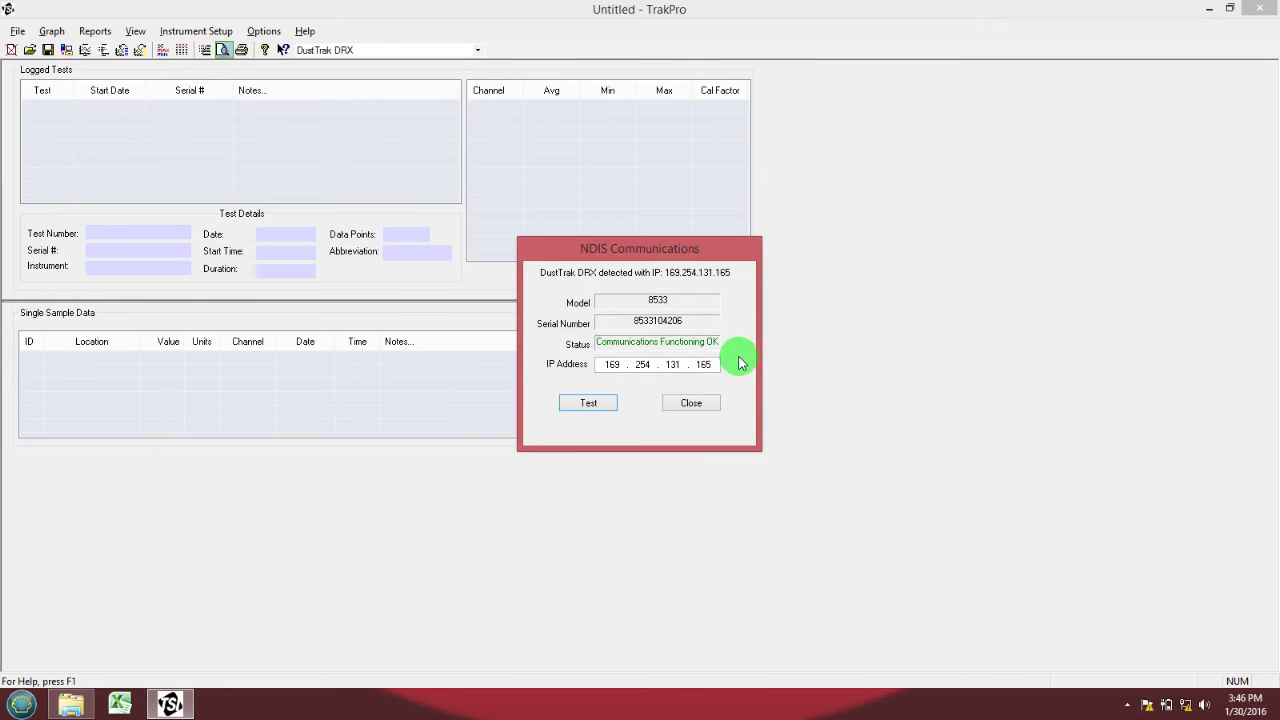
left_click(684, 403)
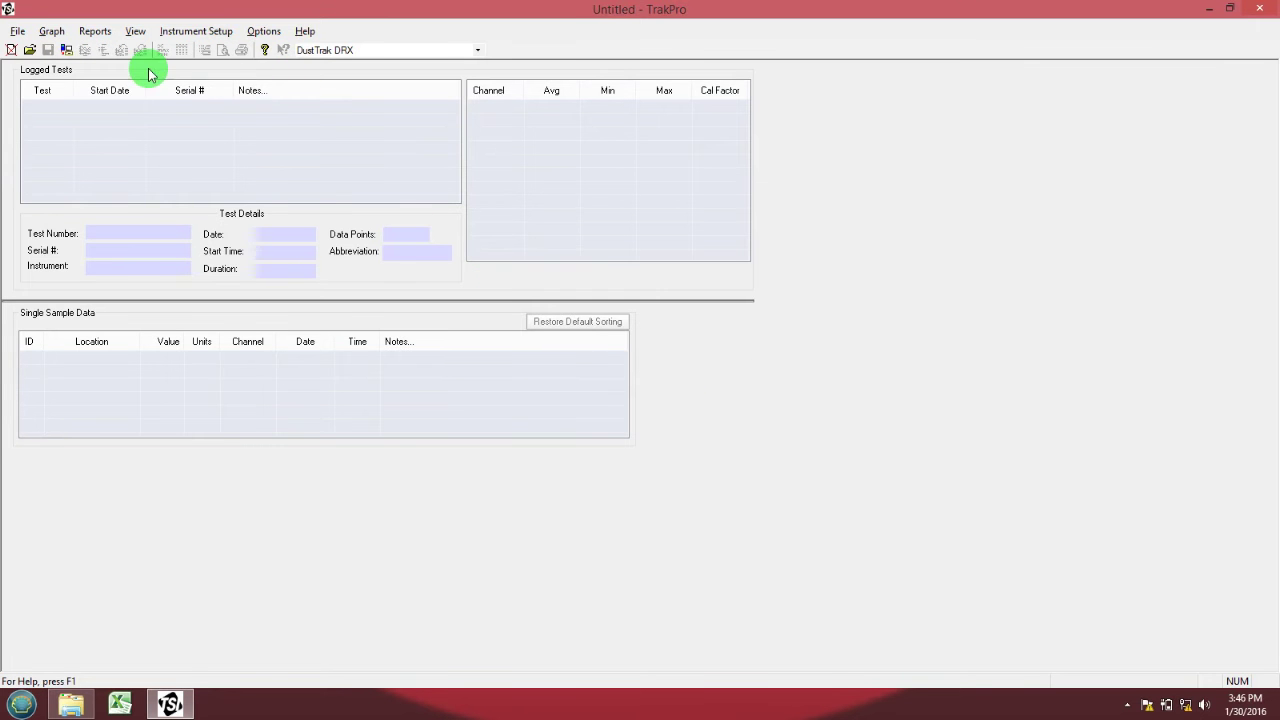
Step: Receive the 03/13/2015 15:45:00 logged test from the DustTrak DRX, then close the test list
left_click(19, 35)
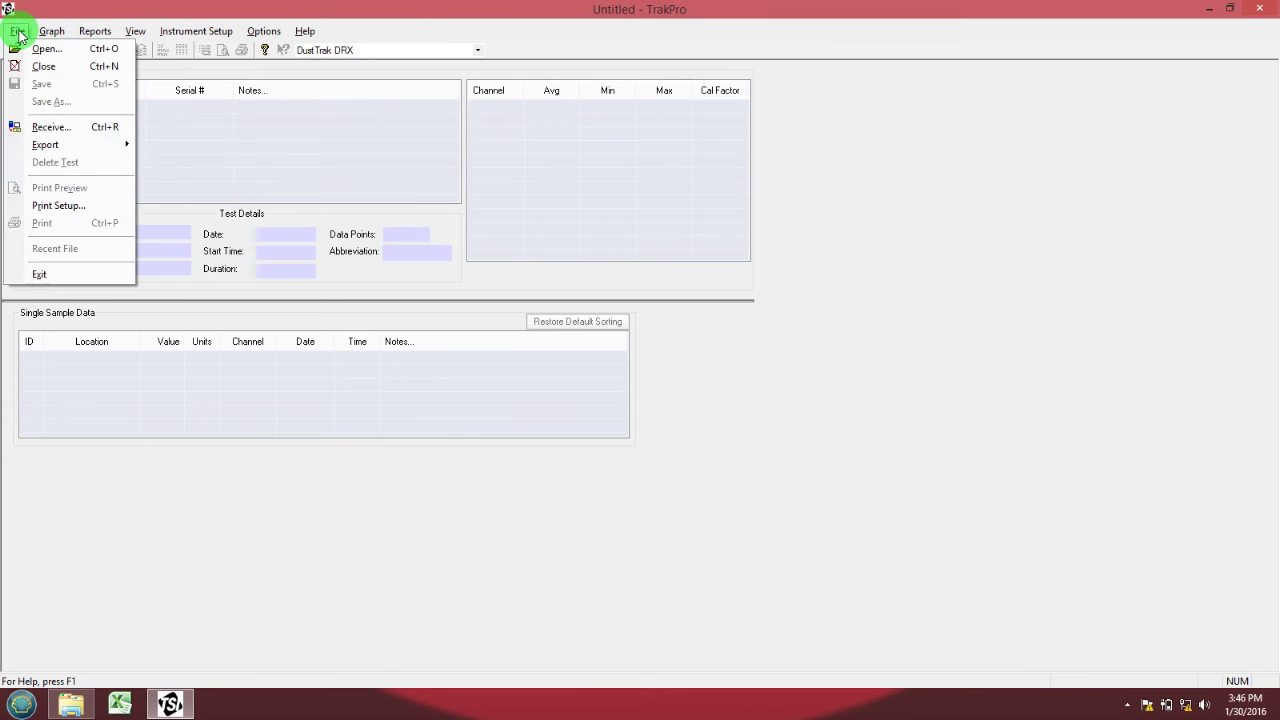
left_click(52, 127)
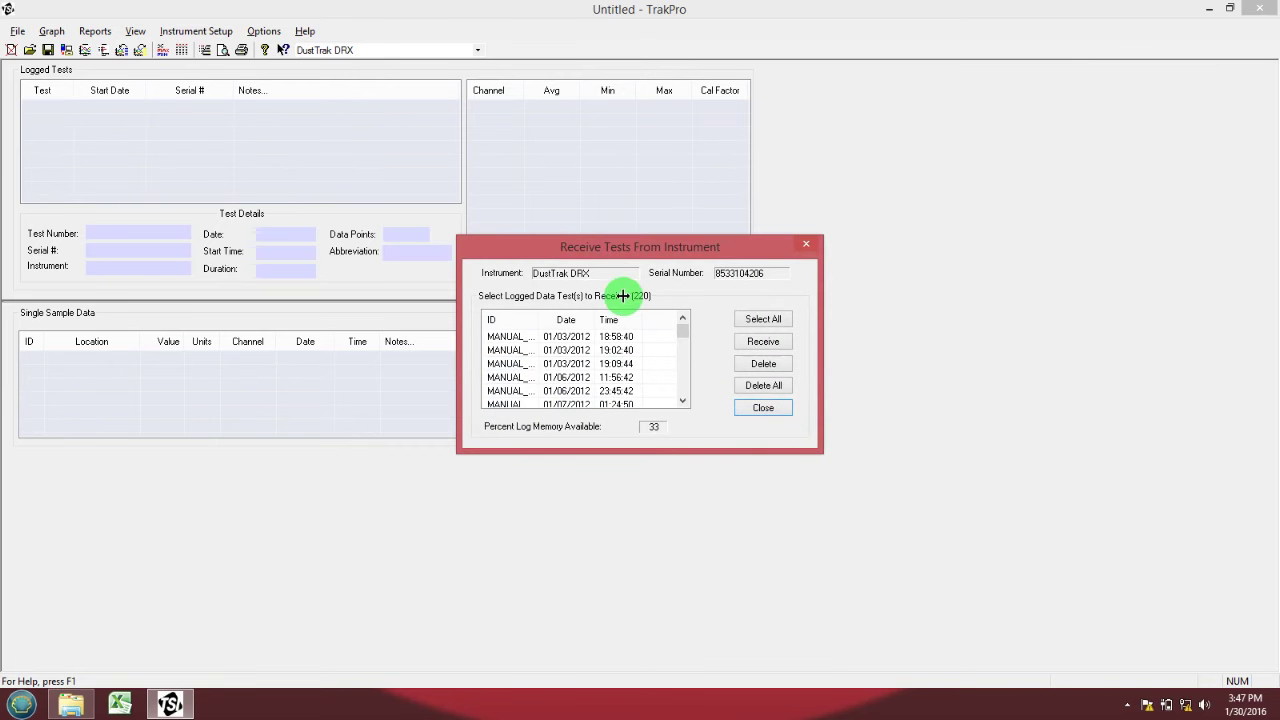
left_click_drag(677, 331, 678, 366)
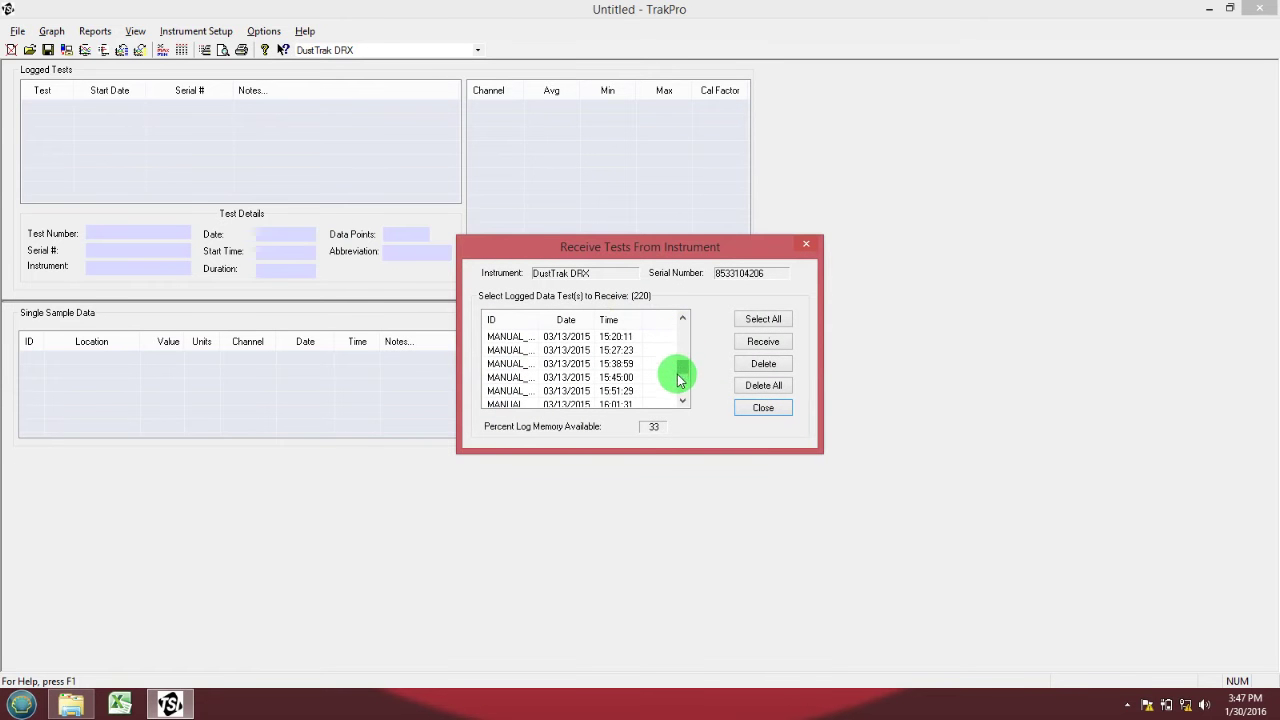
left_click(578, 379)
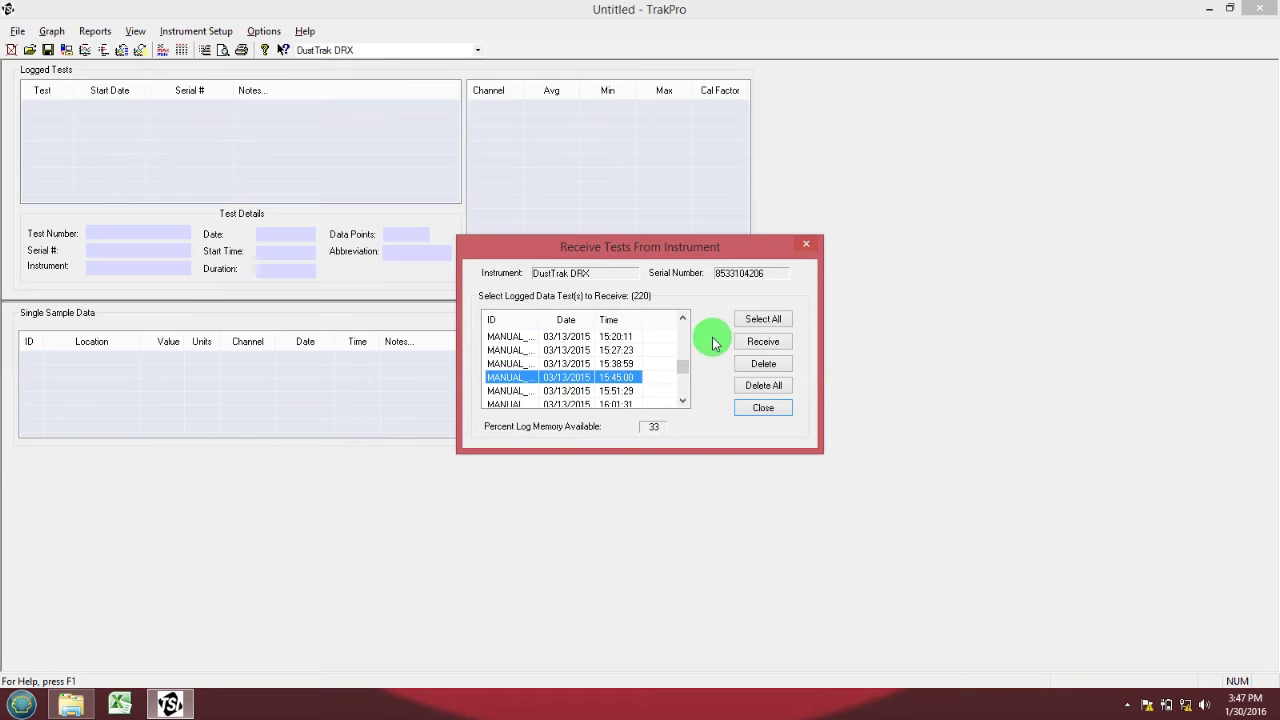
left_click(752, 344)
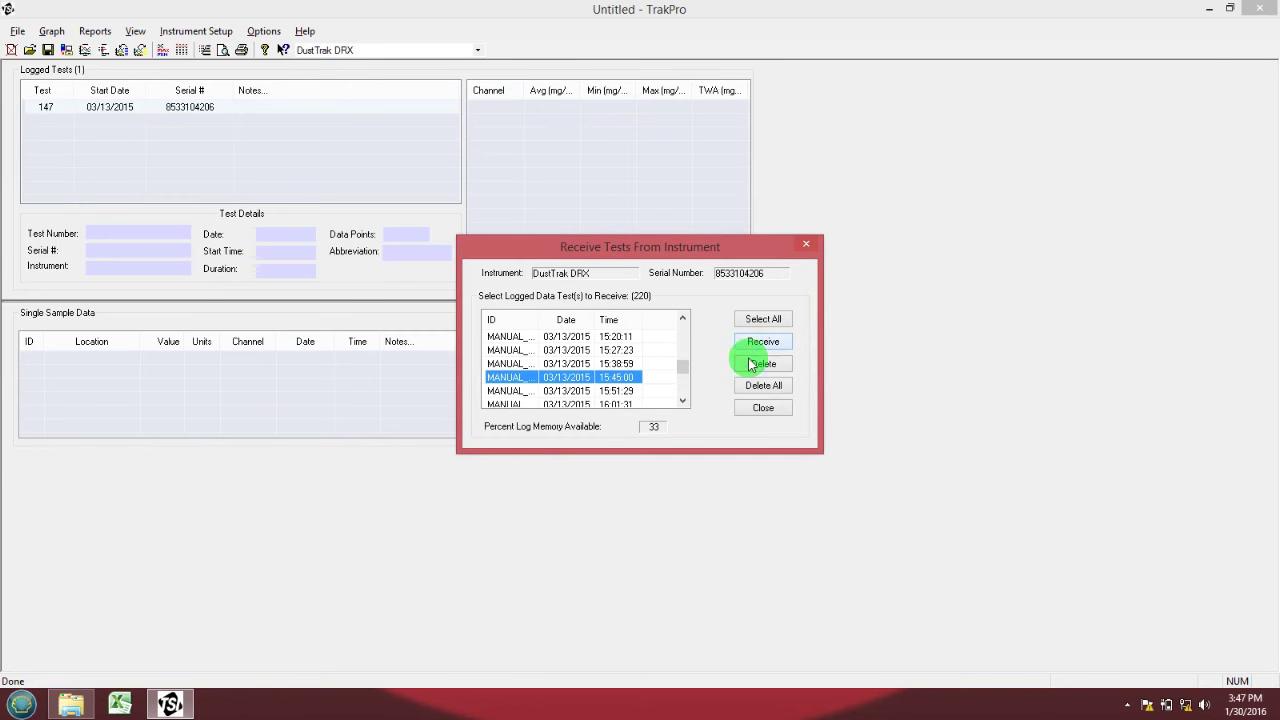
left_click(760, 408)
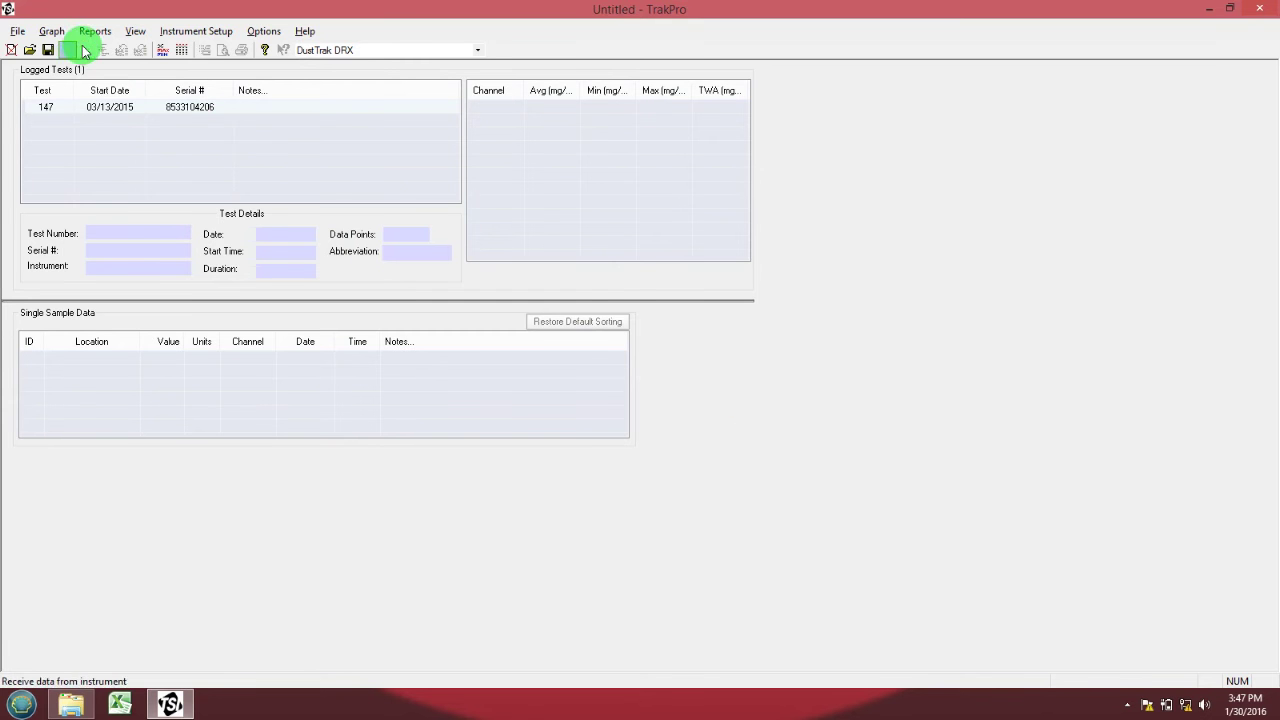
Step: Export Test147's data with Comma as the delimiter
left_click(20, 32)
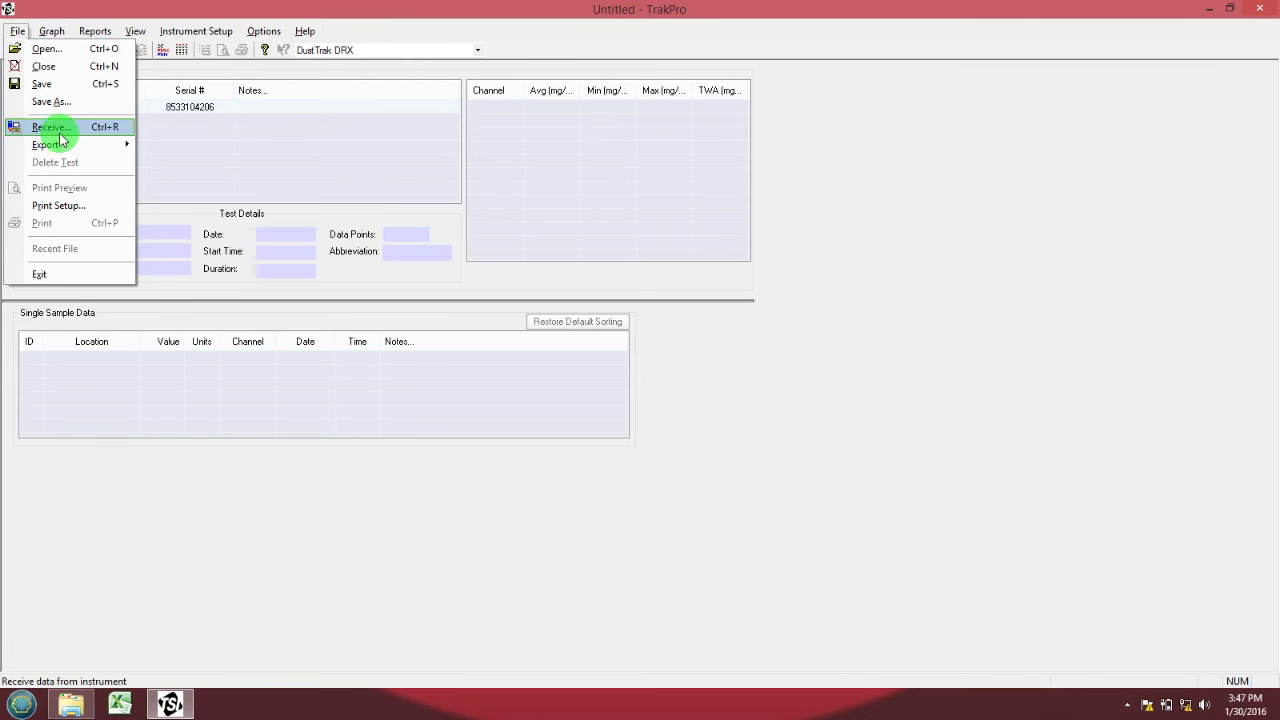
mouse_move(60, 150)
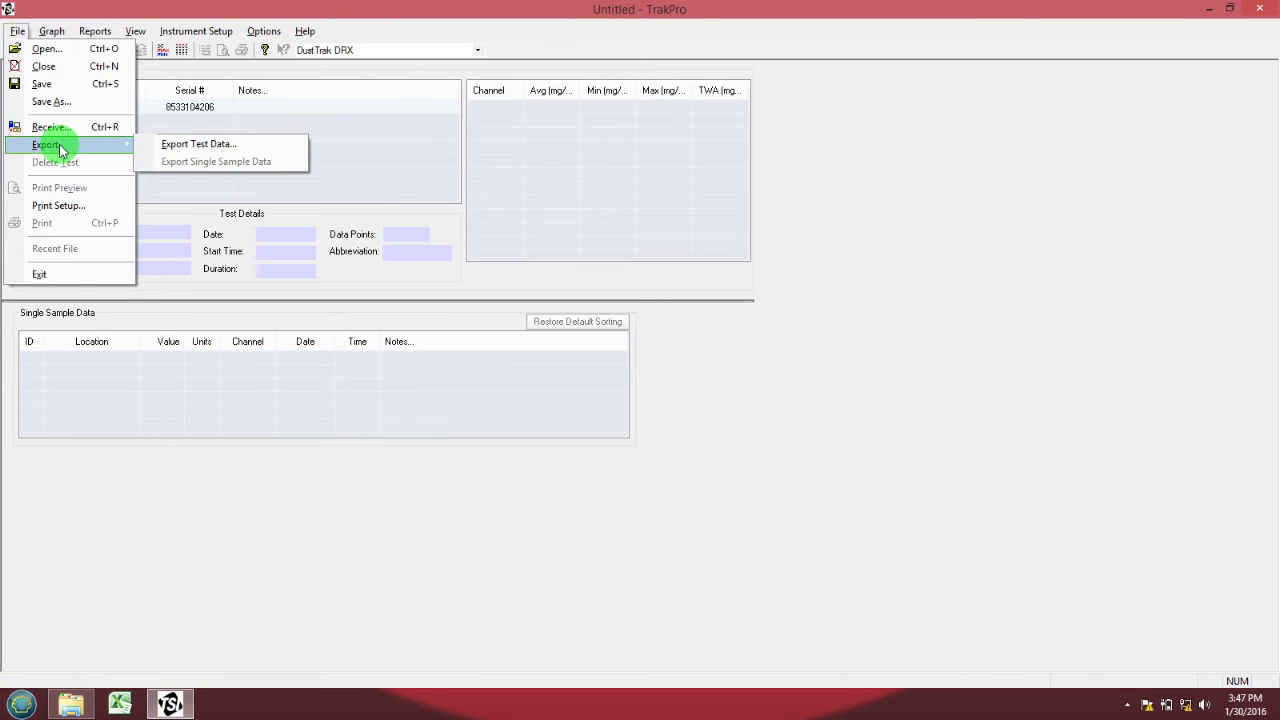
left_click(172, 145)
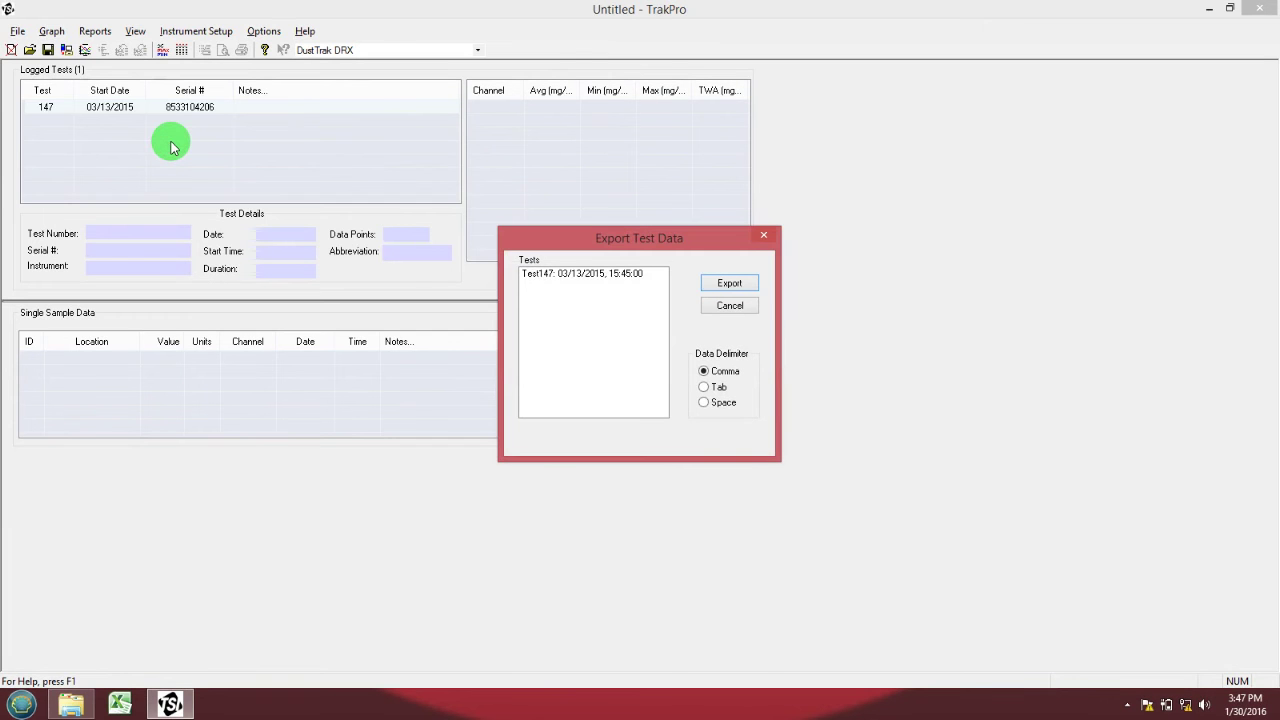
left_click(578, 273)
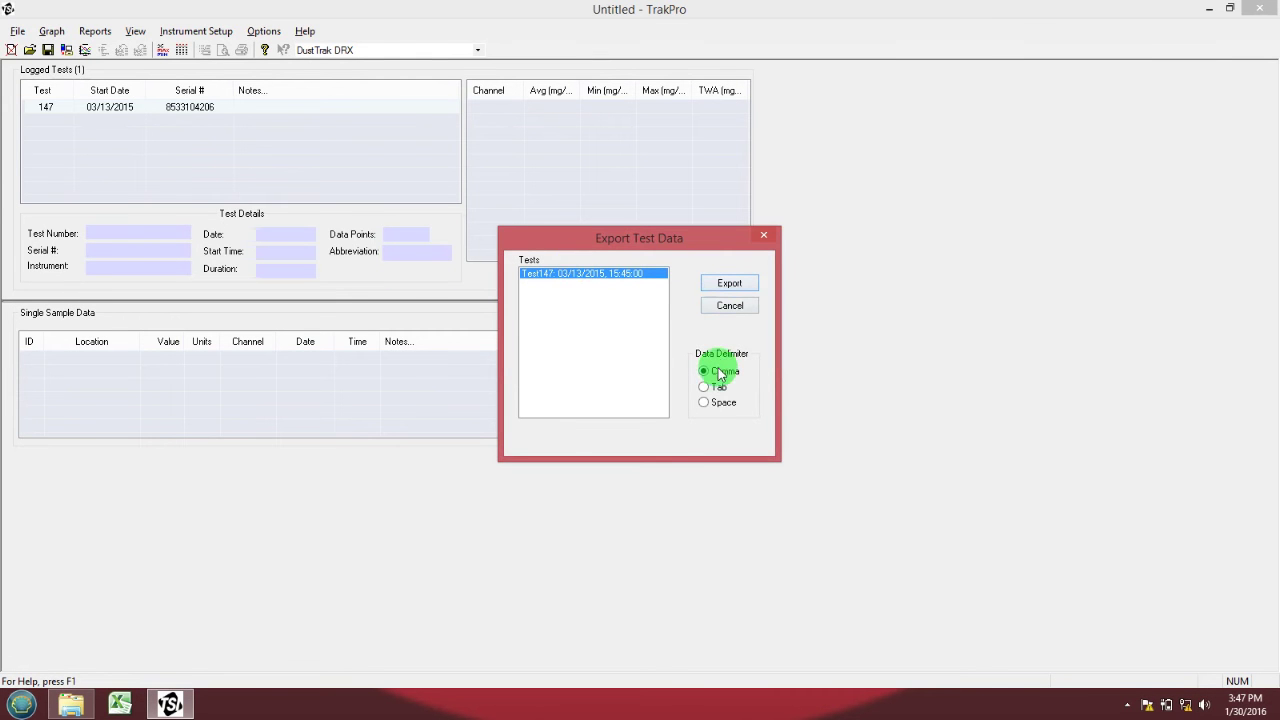
left_click(726, 283)
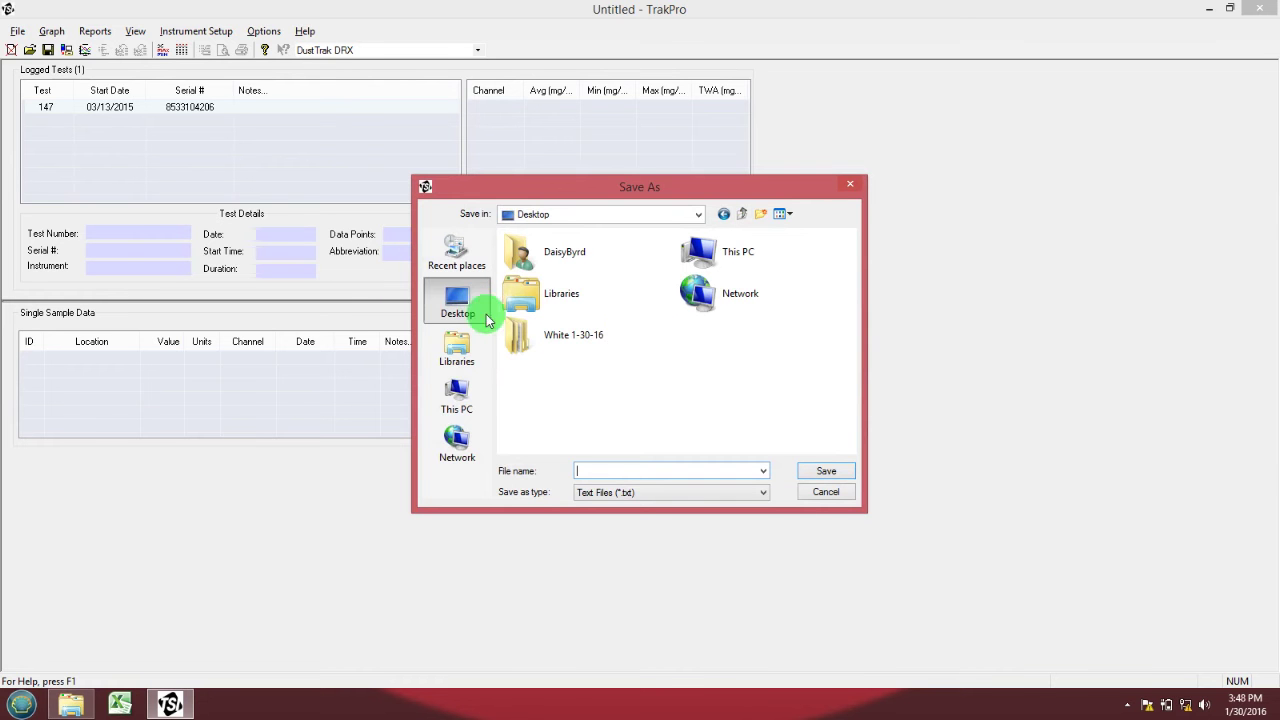
Step: Save the export as 'White 1-30-16 DRX' in White 1-30-16 > DustTrak DRX Data
double_click(561, 332)
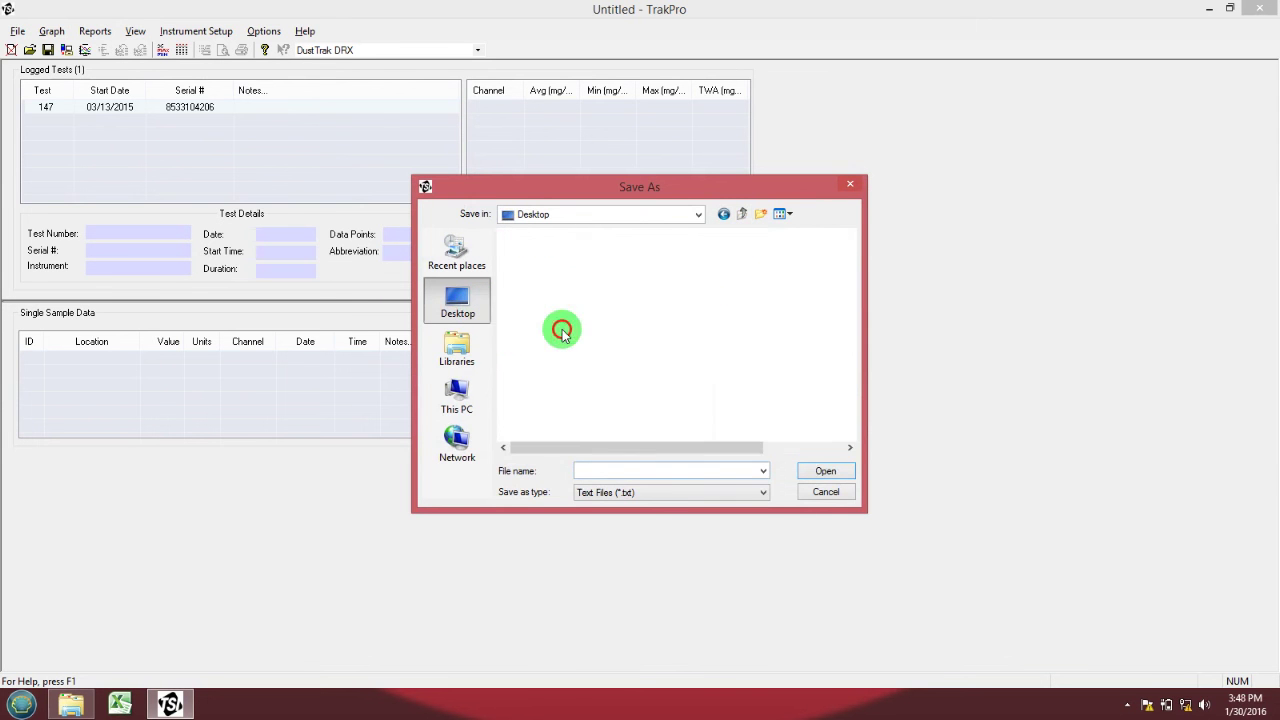
double_click(562, 257)
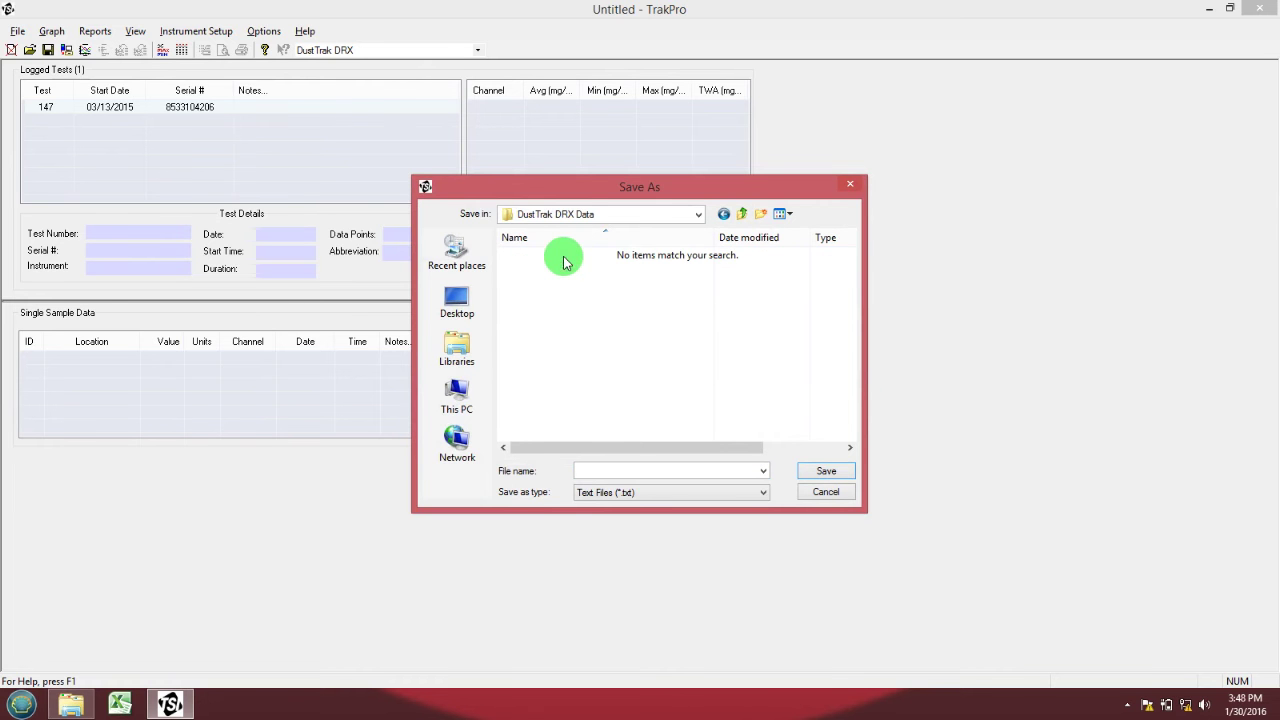
left_click(621, 471)
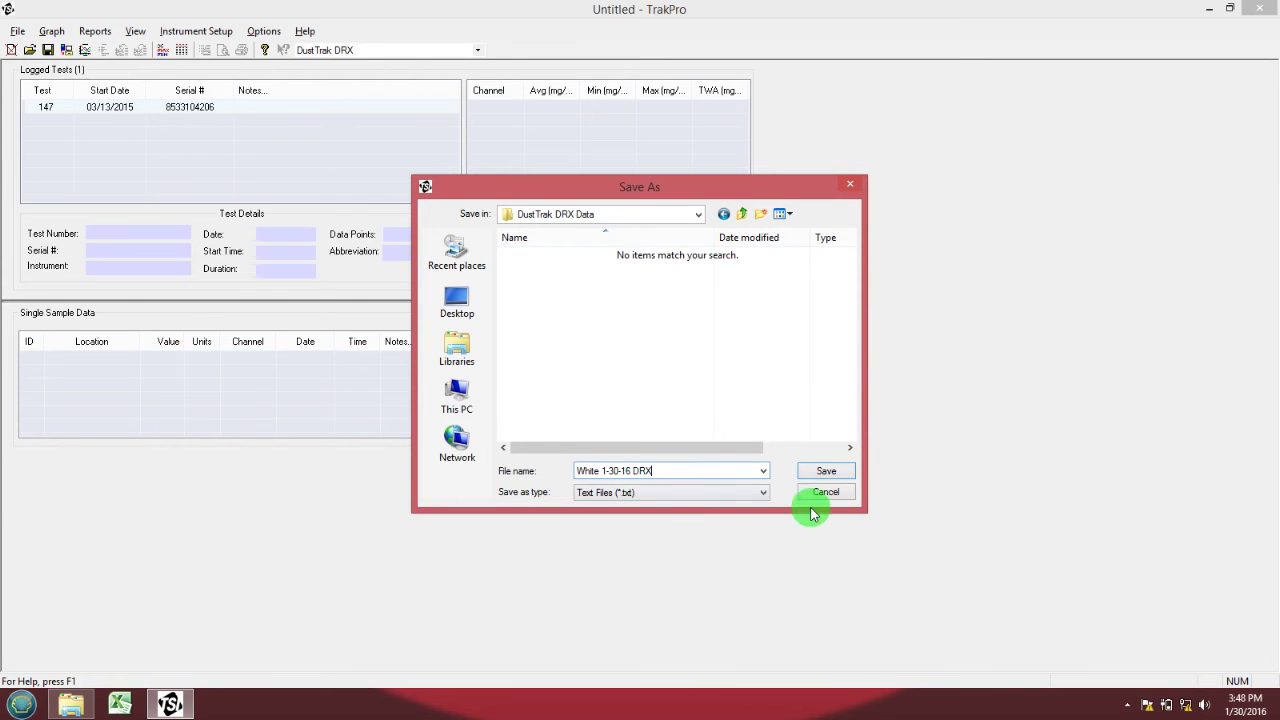
left_click(831, 478)
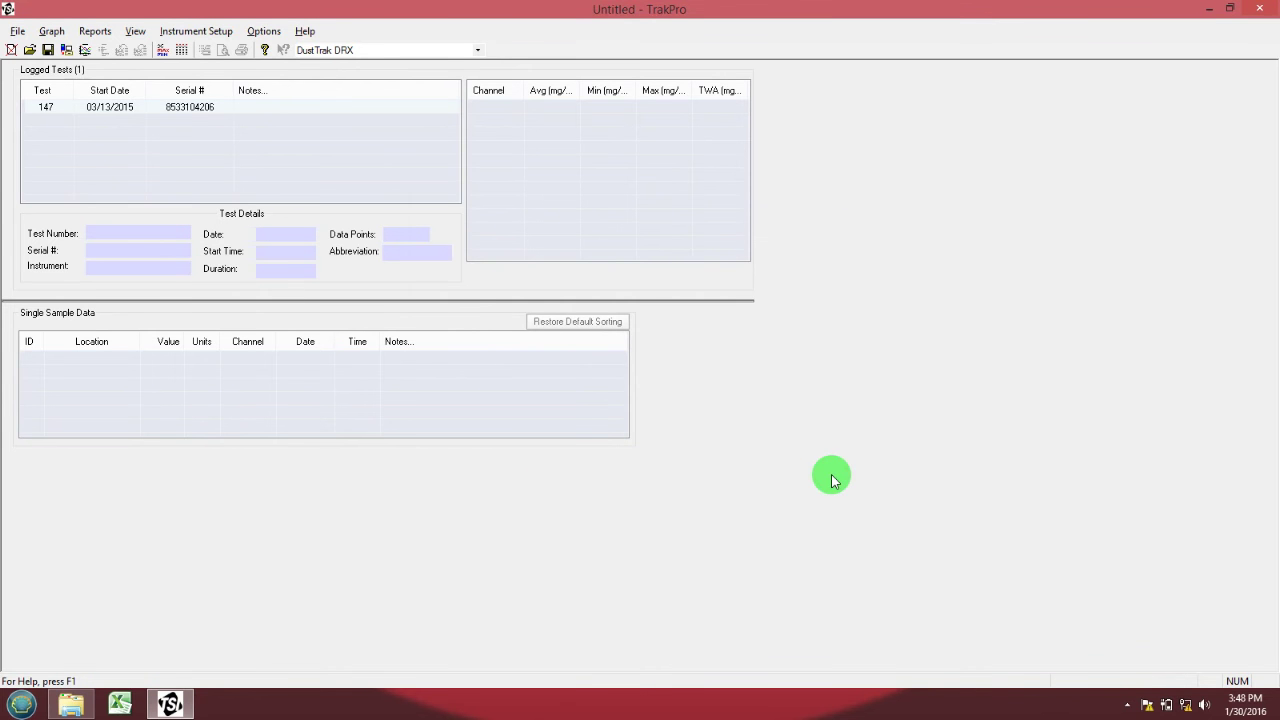
Step: Quit TrakPro without saving and open White 1-30-16 > DustTrak DRX Data on the desktop
left_click(1262, 8)
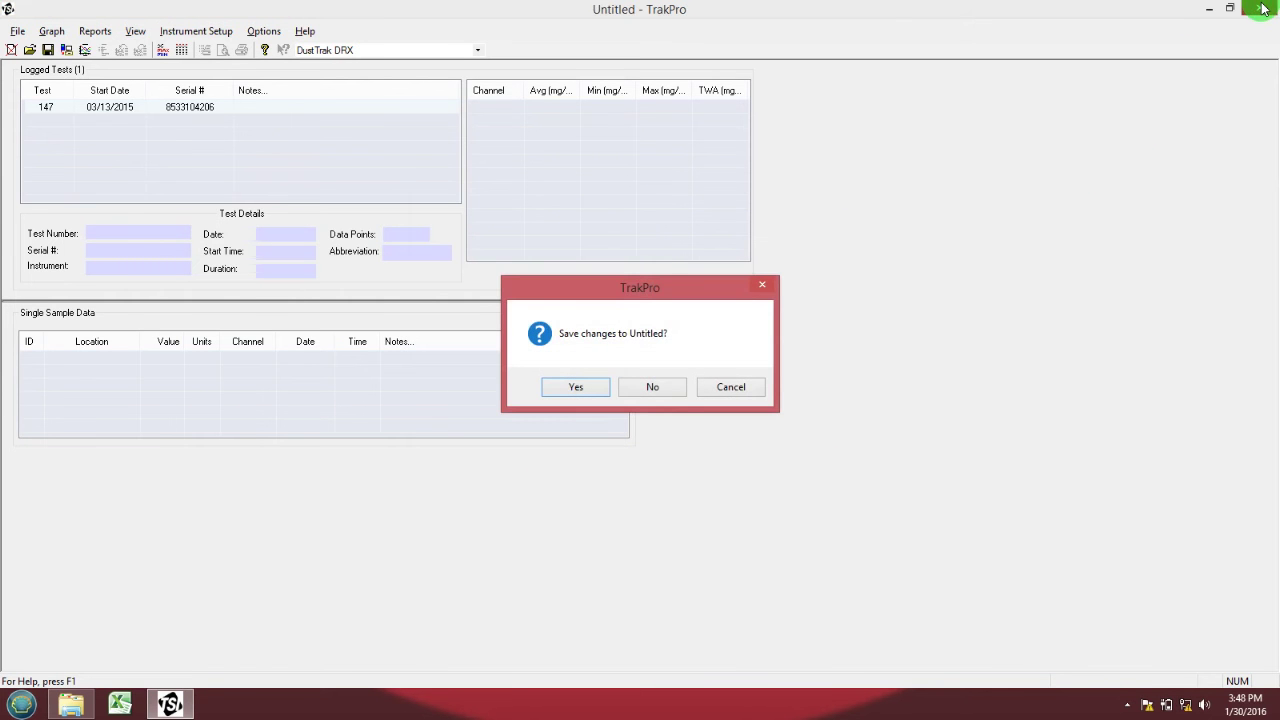
left_click(671, 388)
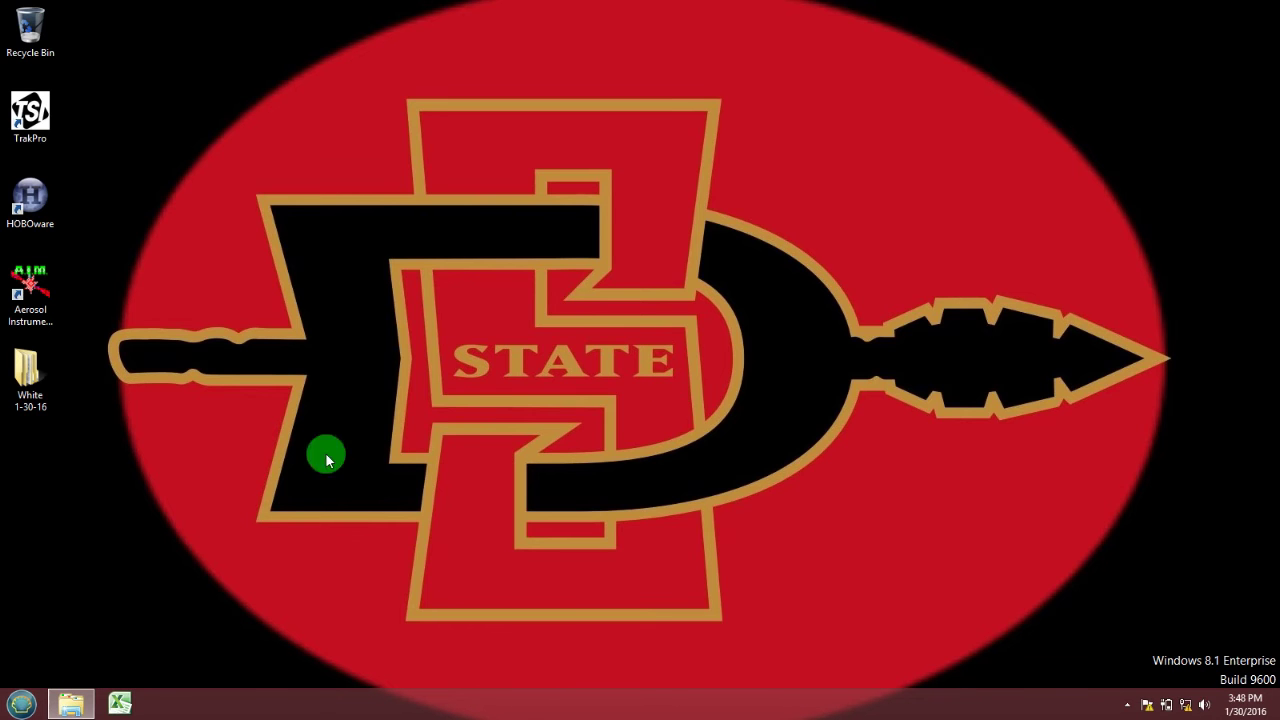
double_click(19, 386)
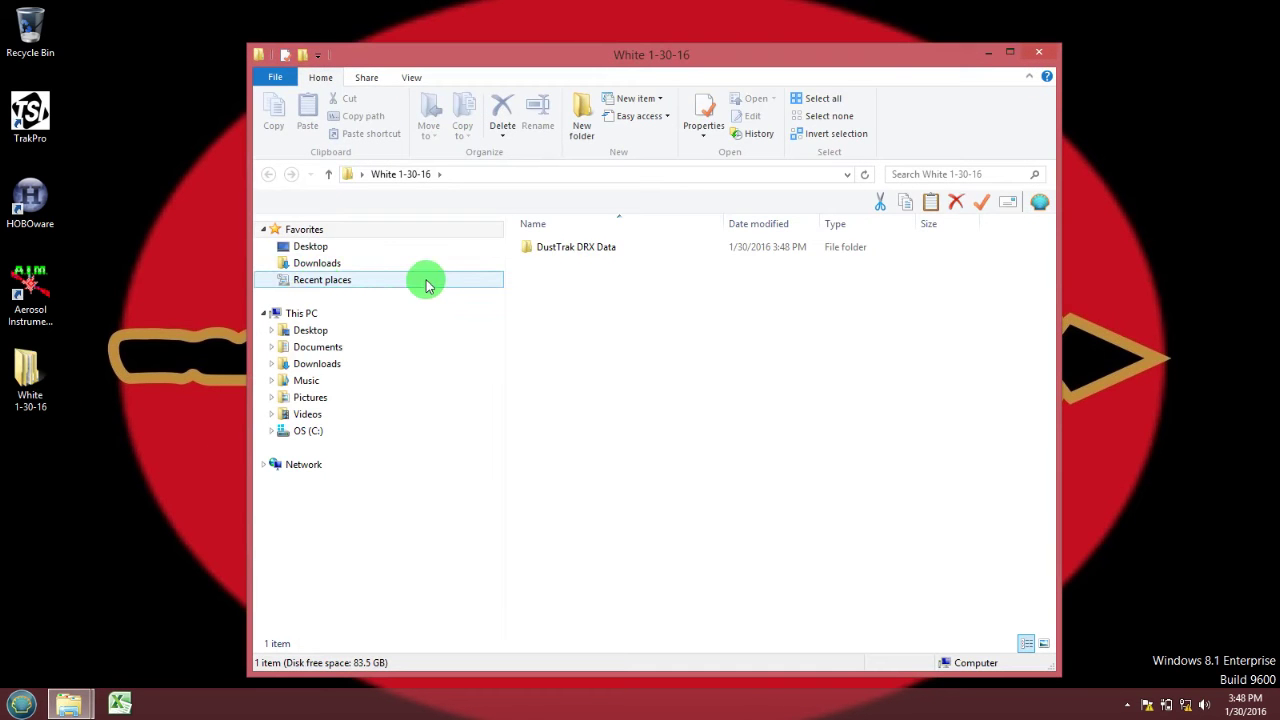
double_click(553, 249)
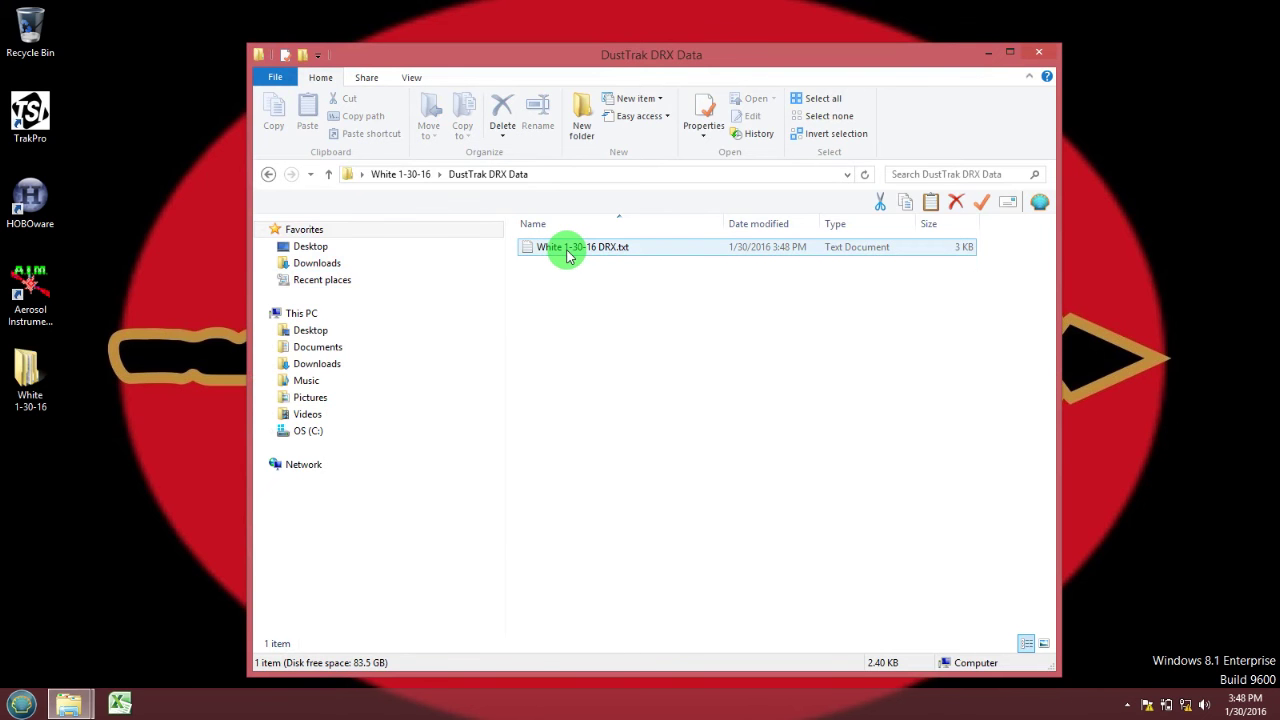
Step: View White 1-30-16 DRX.txt in Notepad, checking the Average and Date of Minimum values, then close both windows
double_click(566, 254)
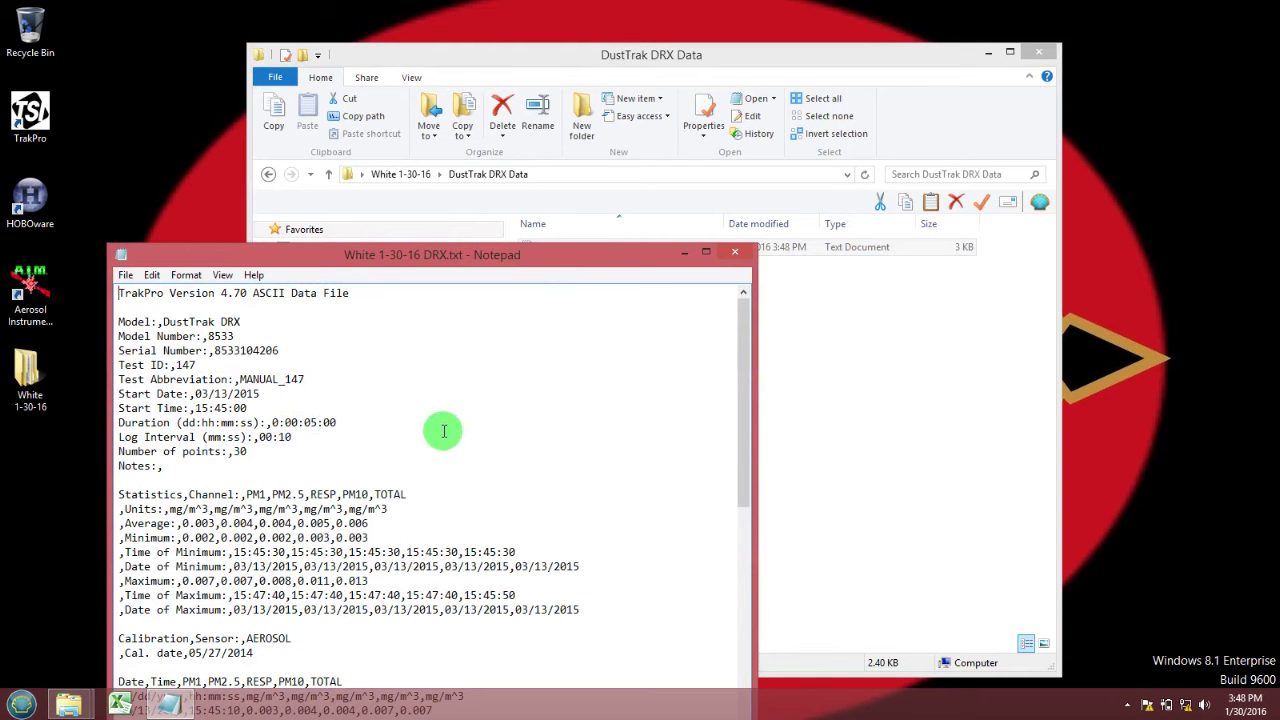
left_click(330, 522)
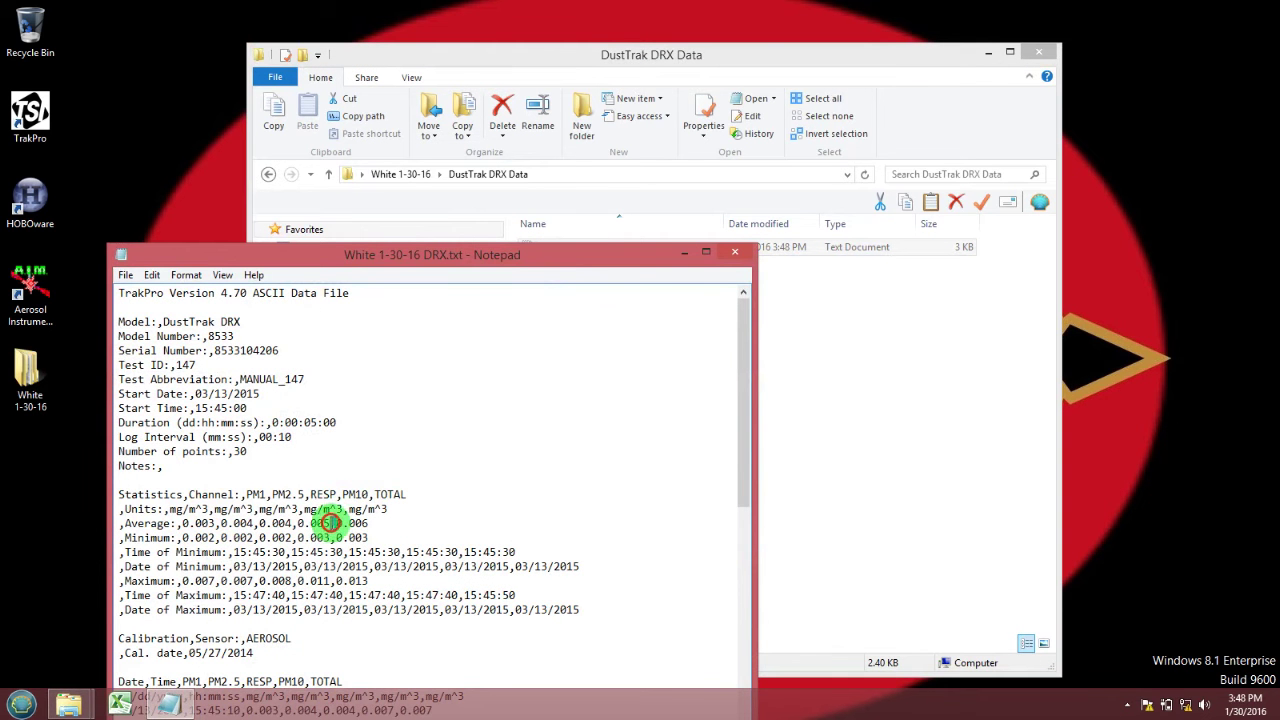
left_click(250, 522)
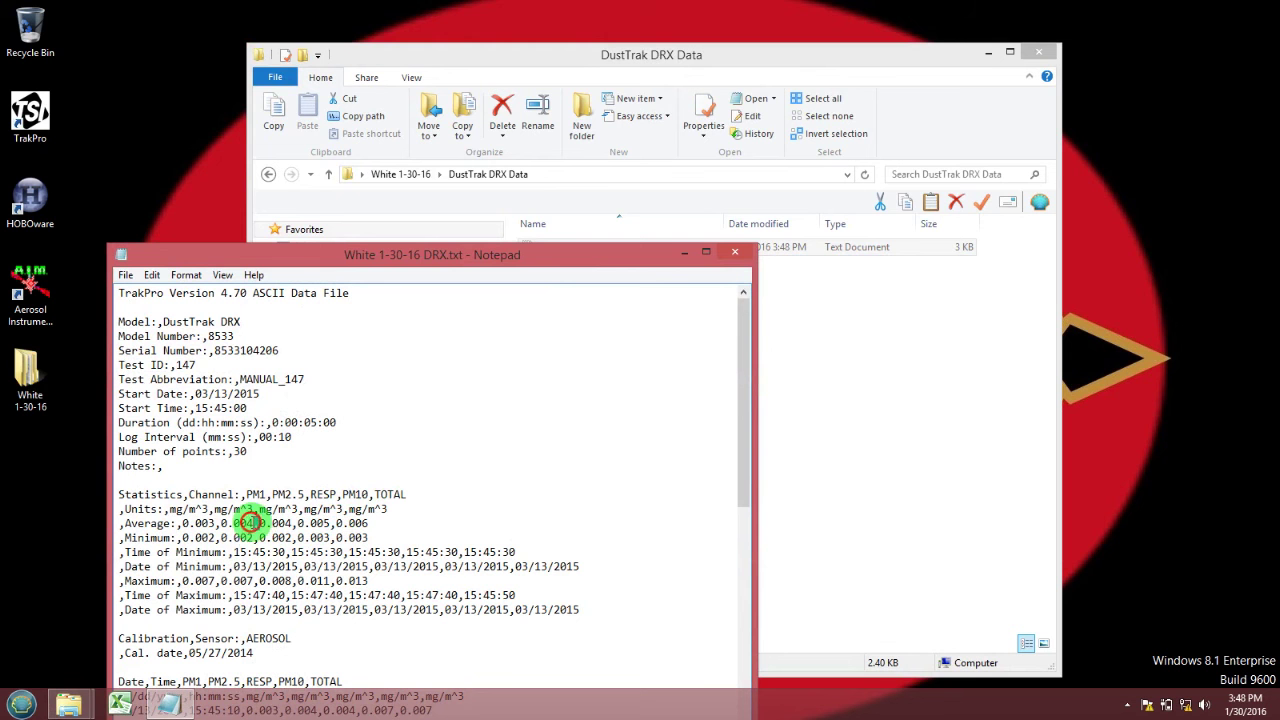
left_click(290, 539)
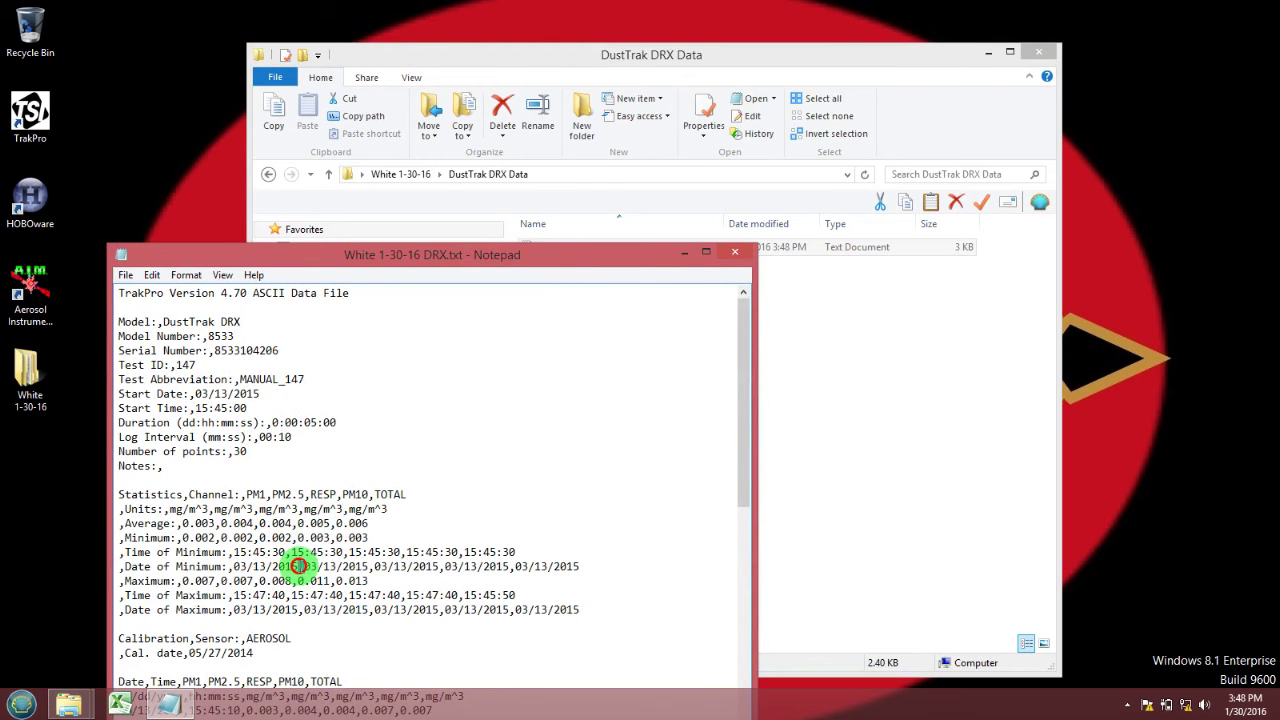
left_click(731, 250)
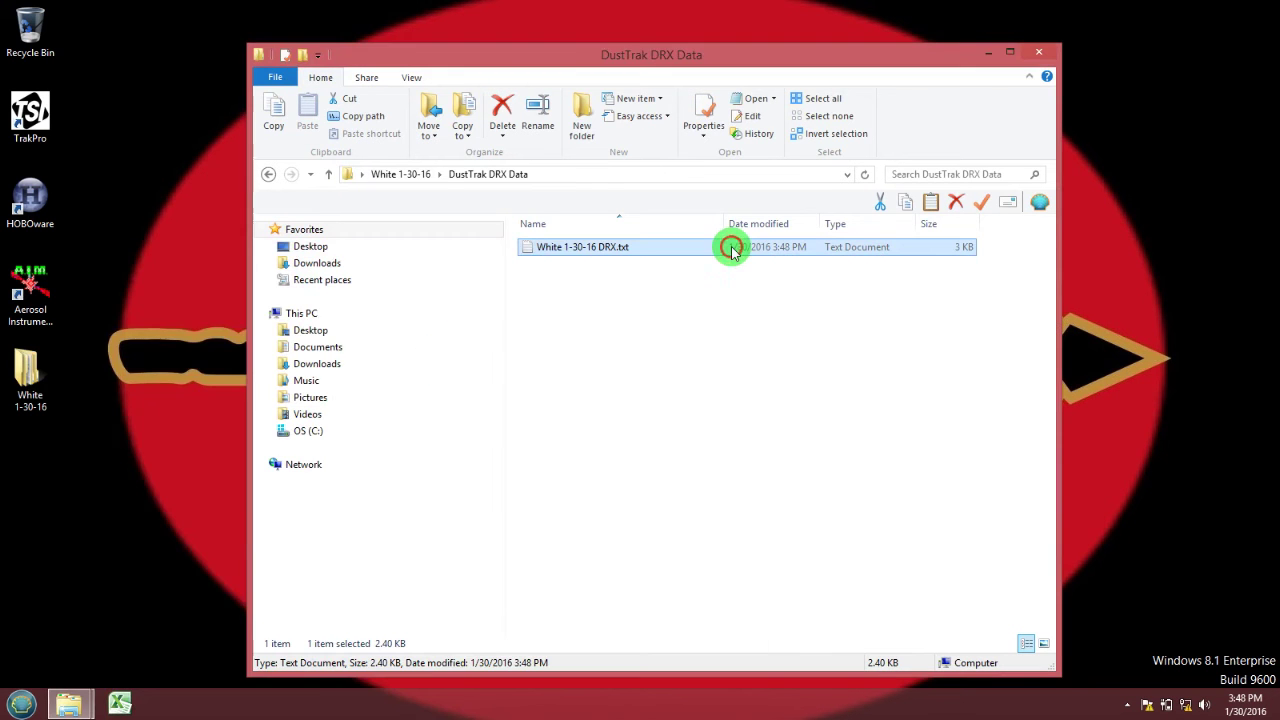
left_click(1040, 54)
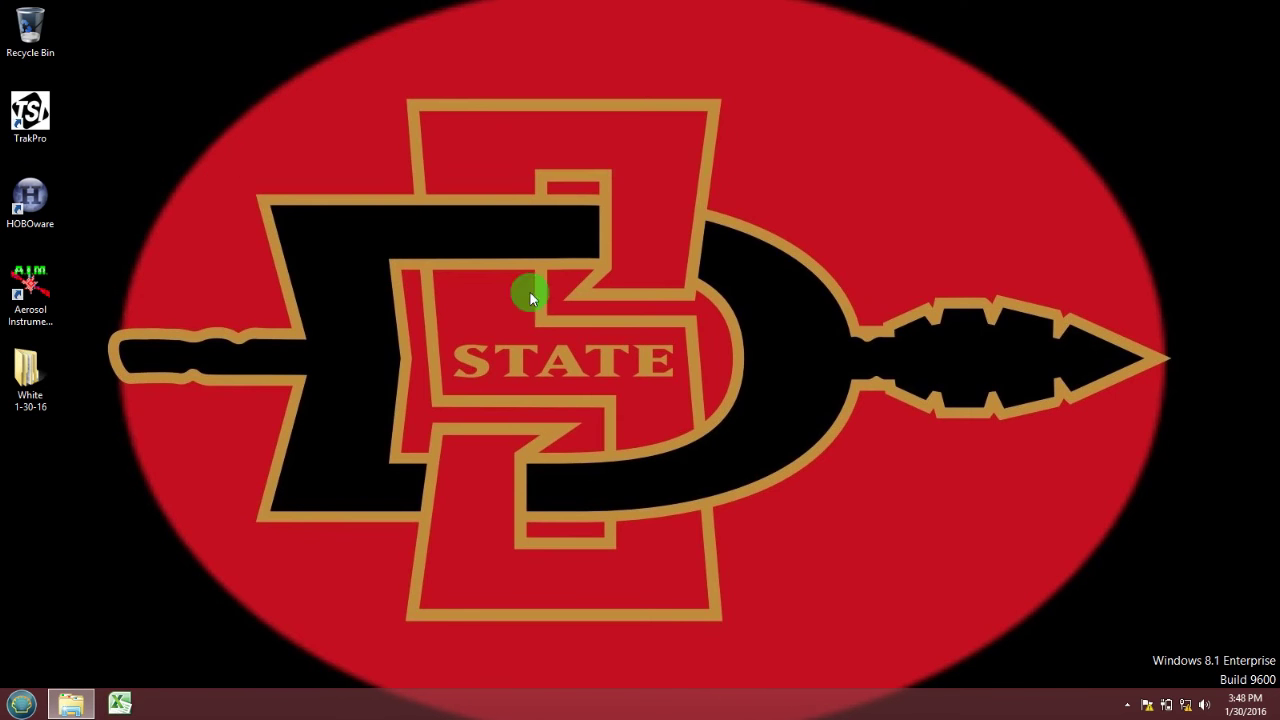
Step: In a blank Excel workbook, browse to DustTrak DRX Data, show All Files, and select White 1-30-16 DRX.txt
left_click(120, 702)
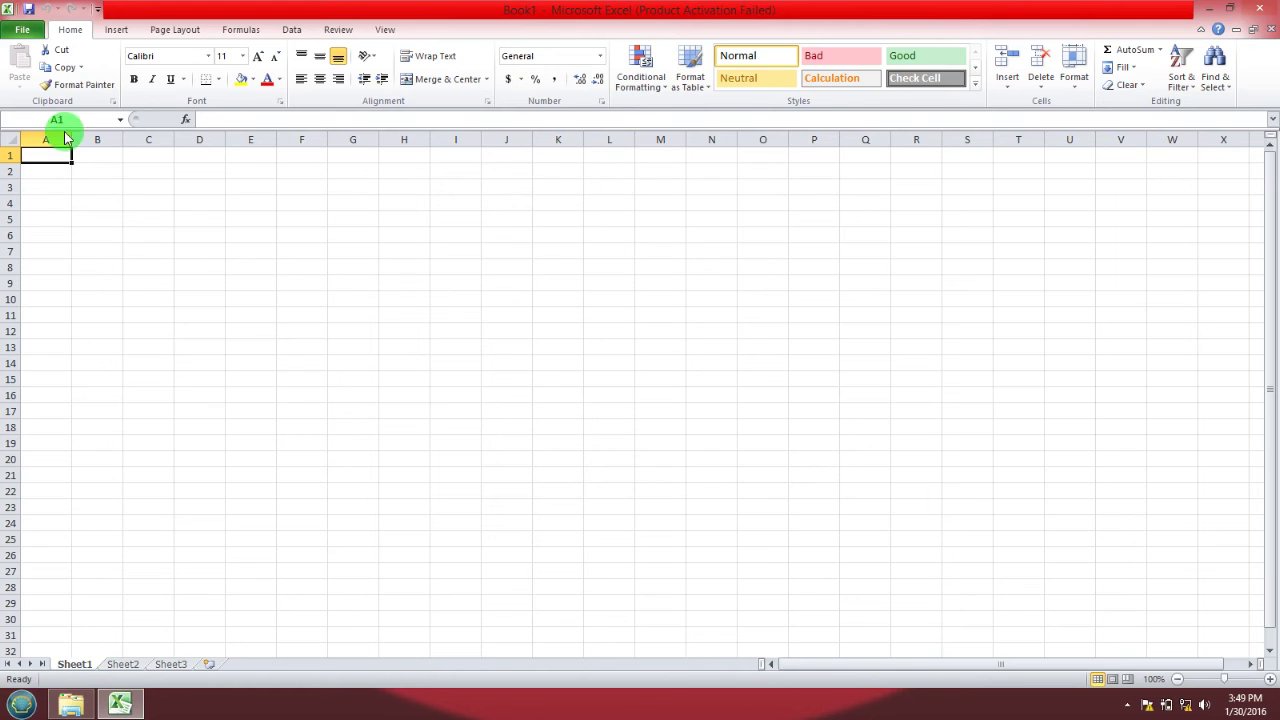
left_click(24, 31)
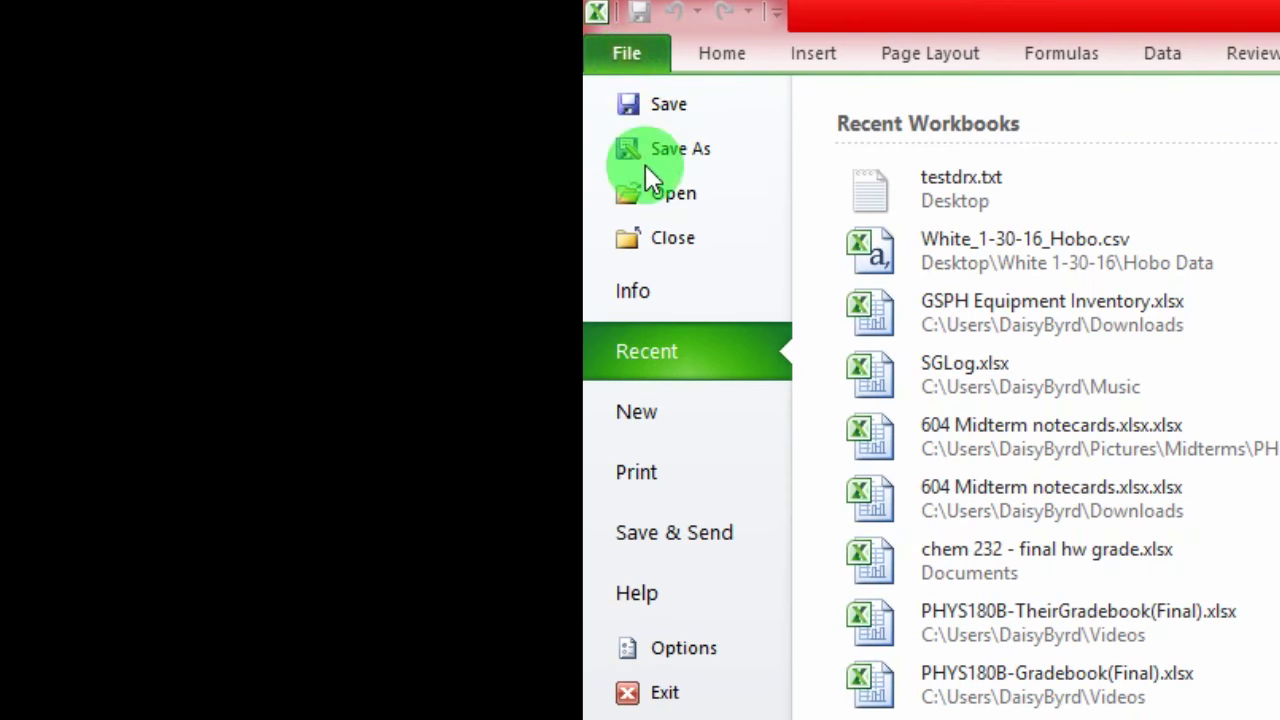
left_click(645, 192)
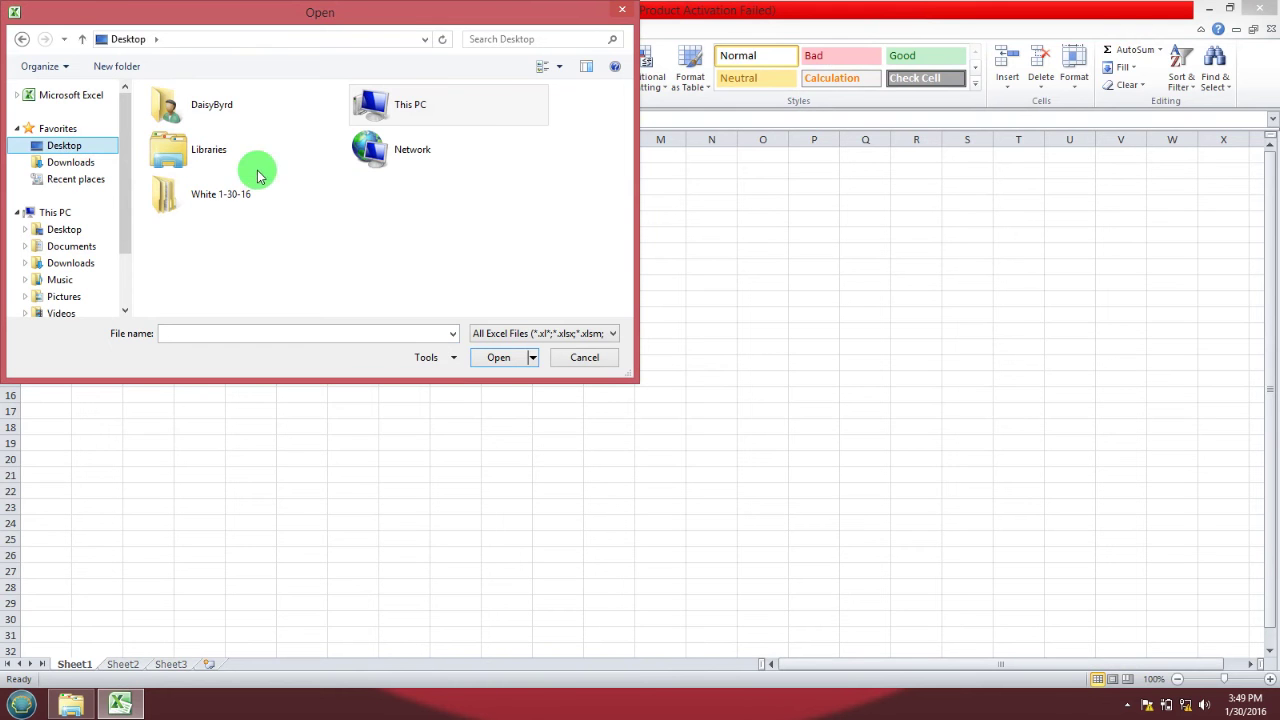
left_click(218, 204)
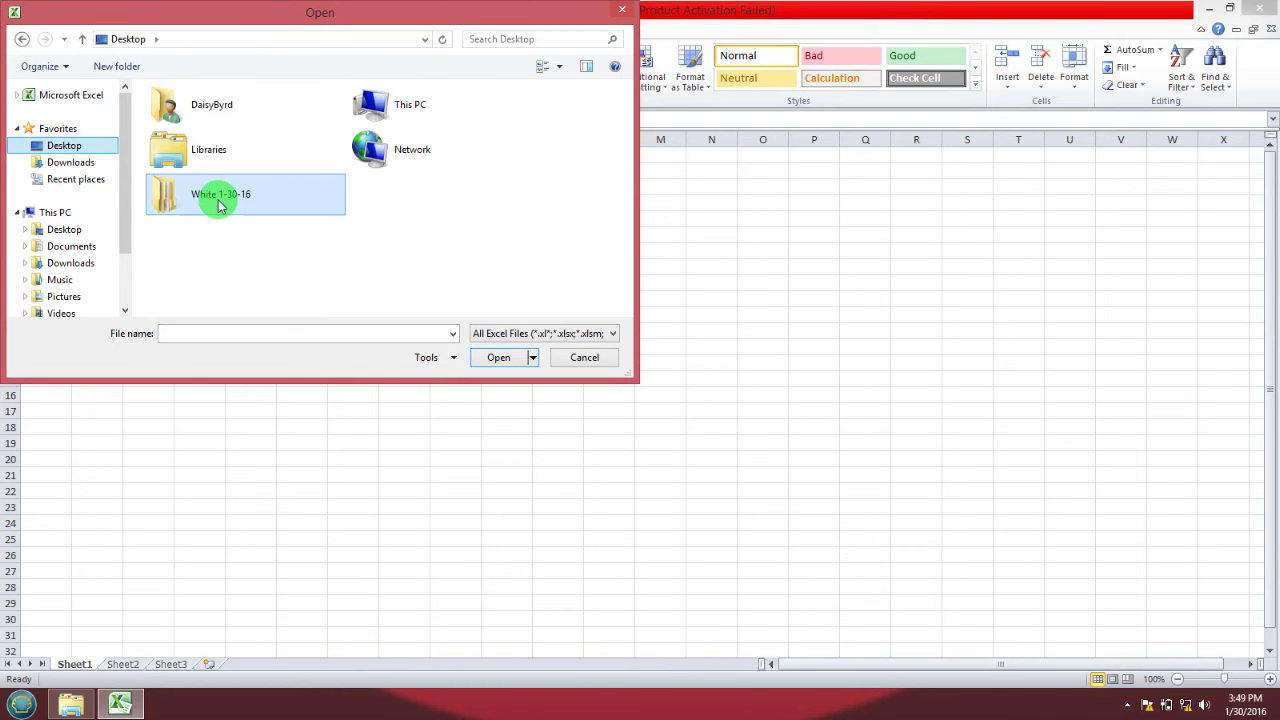
double_click(218, 203)
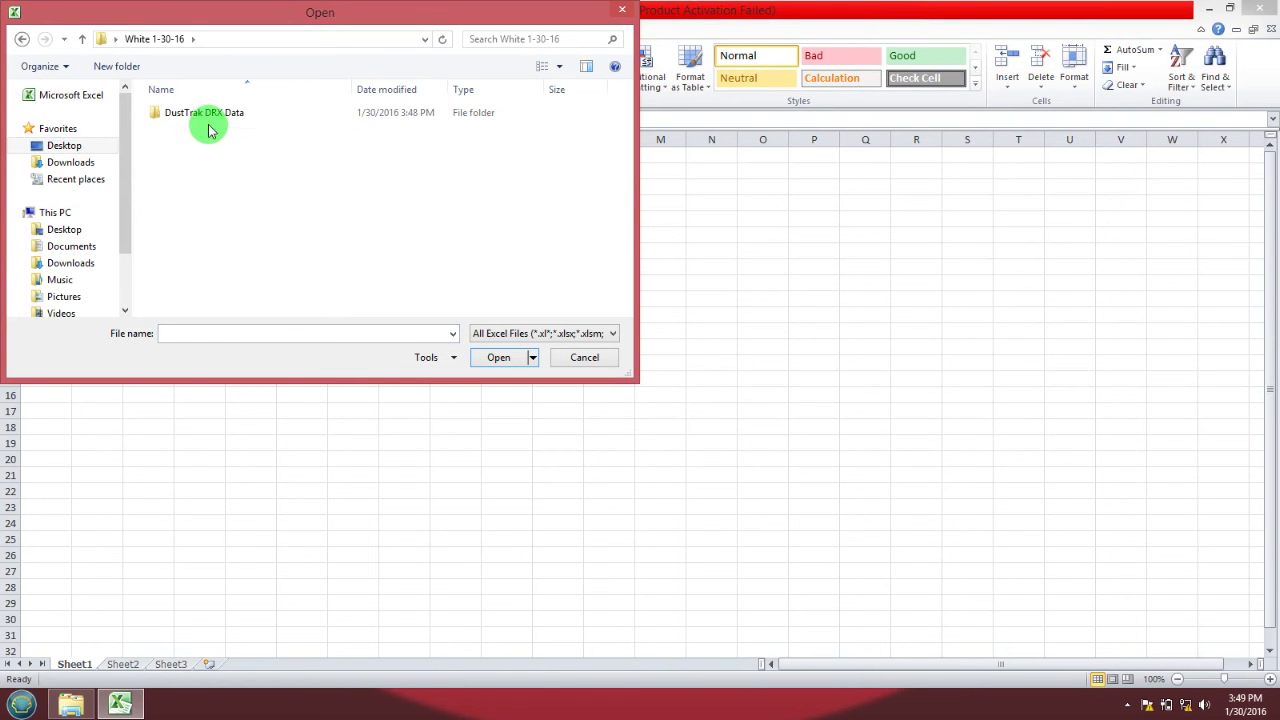
left_click(207, 115)
double_click(209, 118)
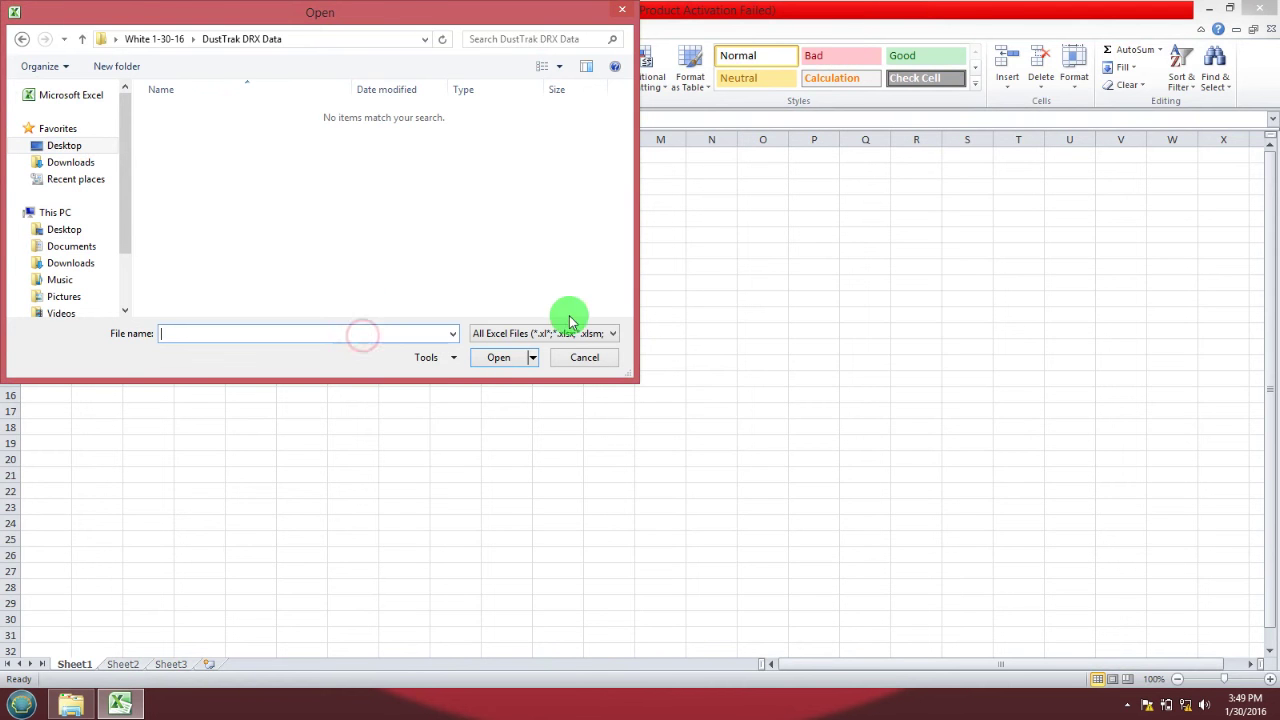
left_click(613, 333)
left_click(590, 348)
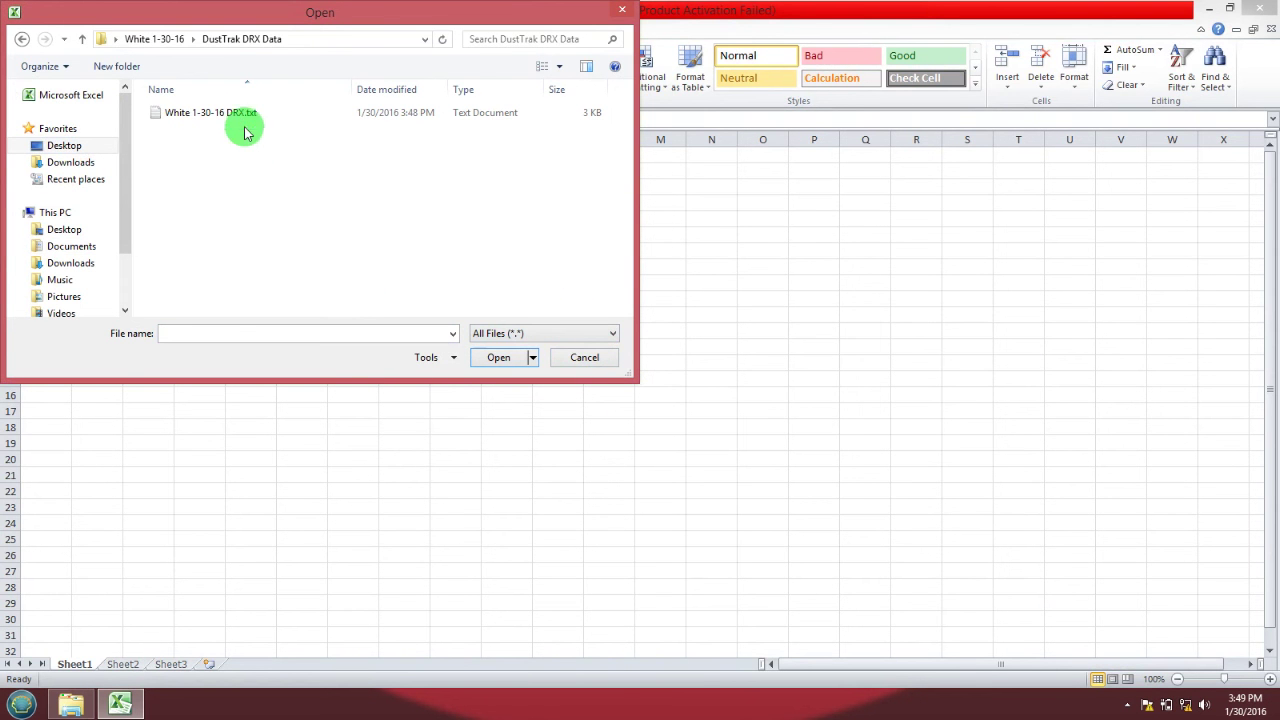
left_click(245, 114)
Step: Import the file through the Text Import Wizard as Delimited with Comma checked, then start widening column A
left_click(486, 360)
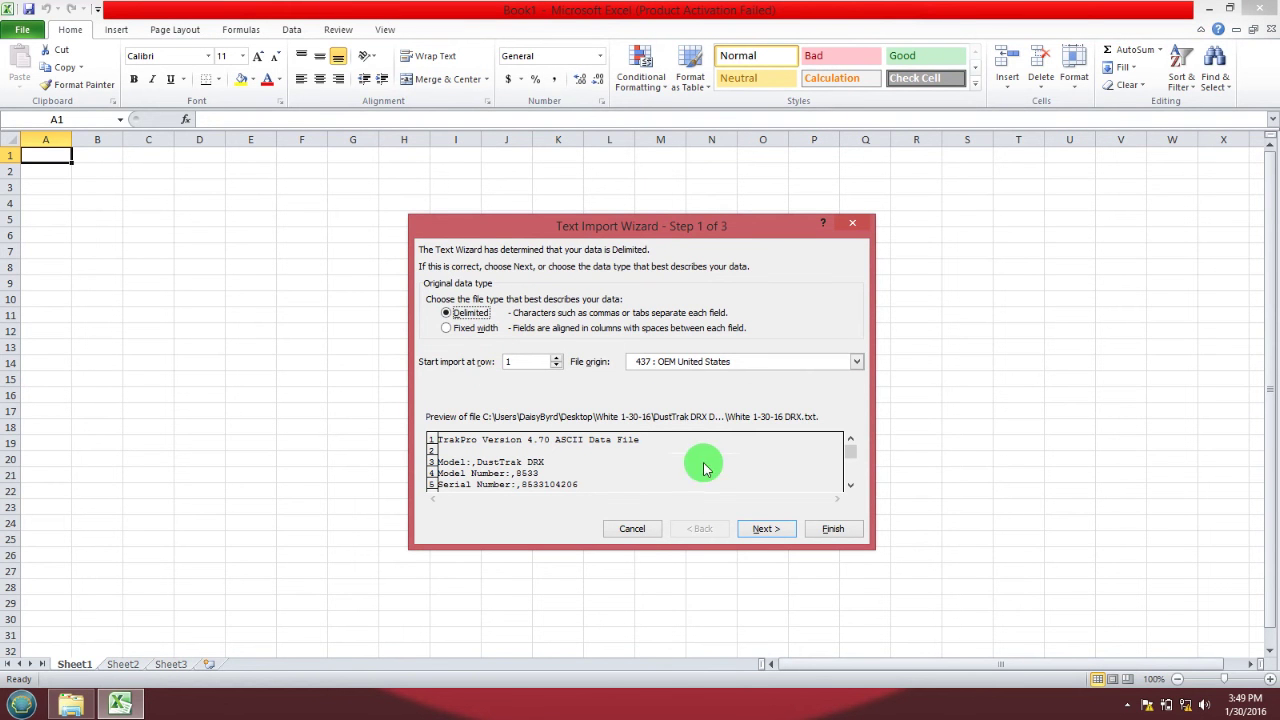
left_click(743, 530)
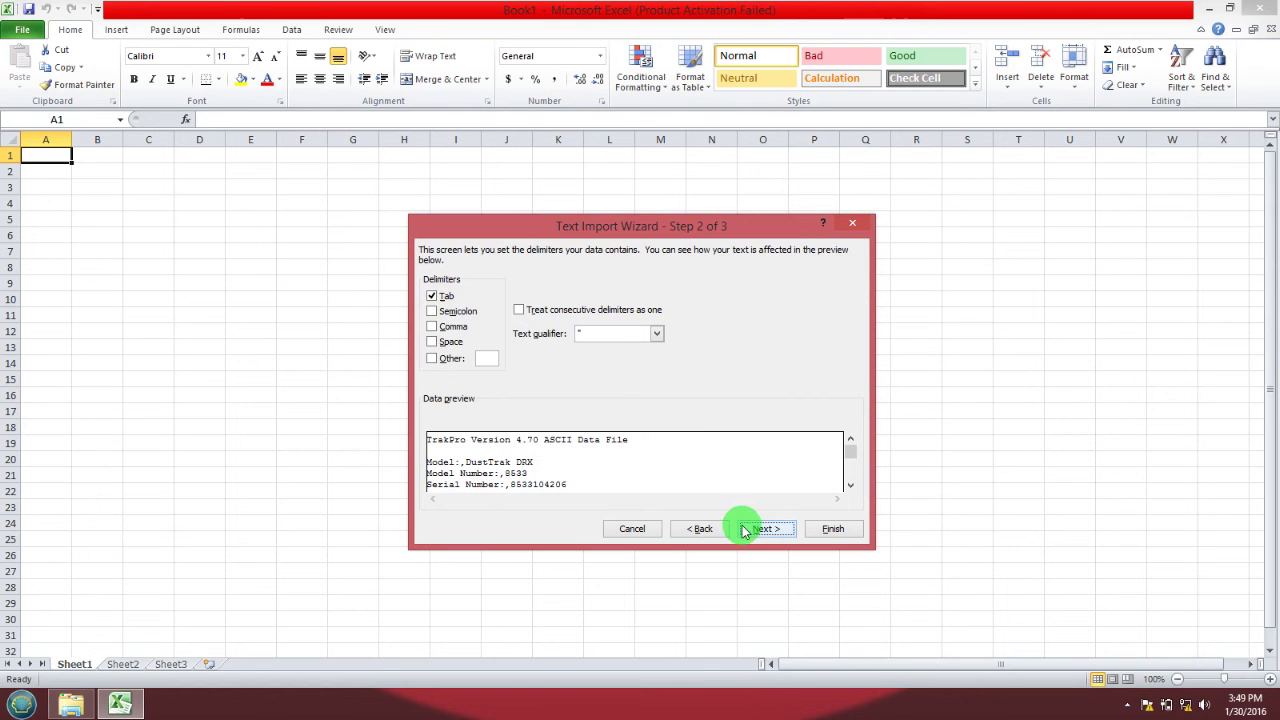
left_click(432, 328)
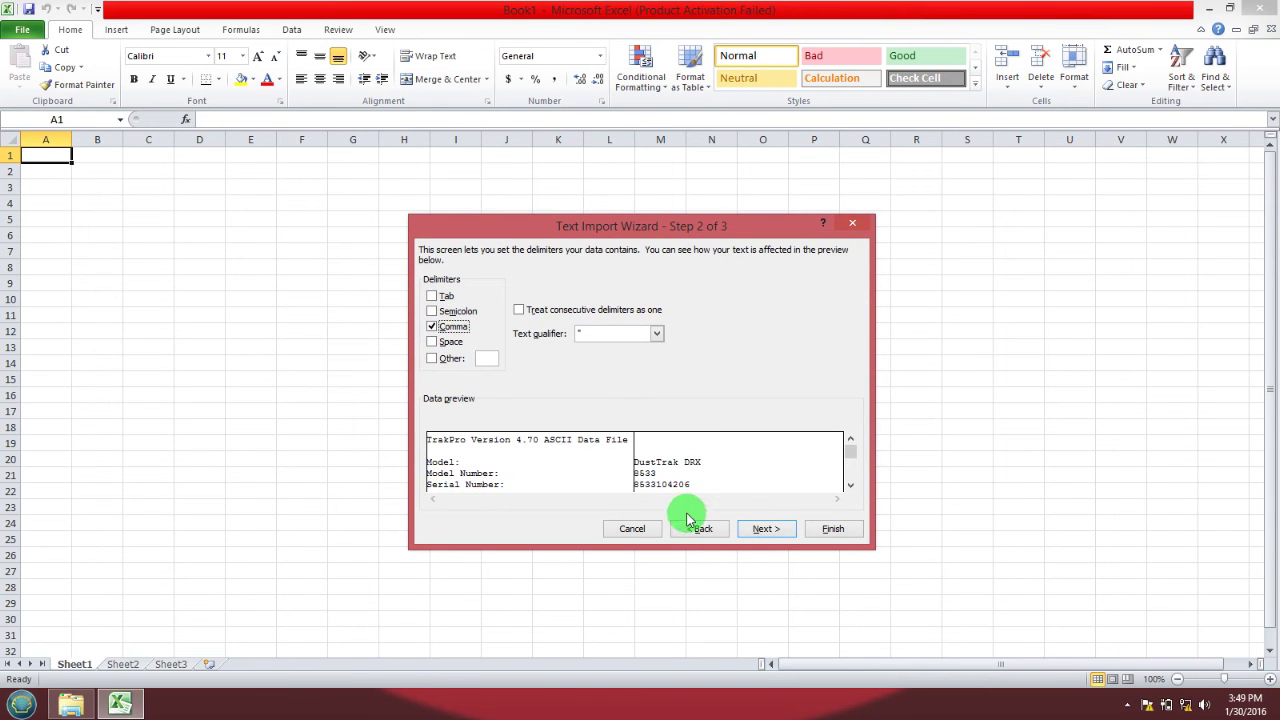
left_click(751, 536)
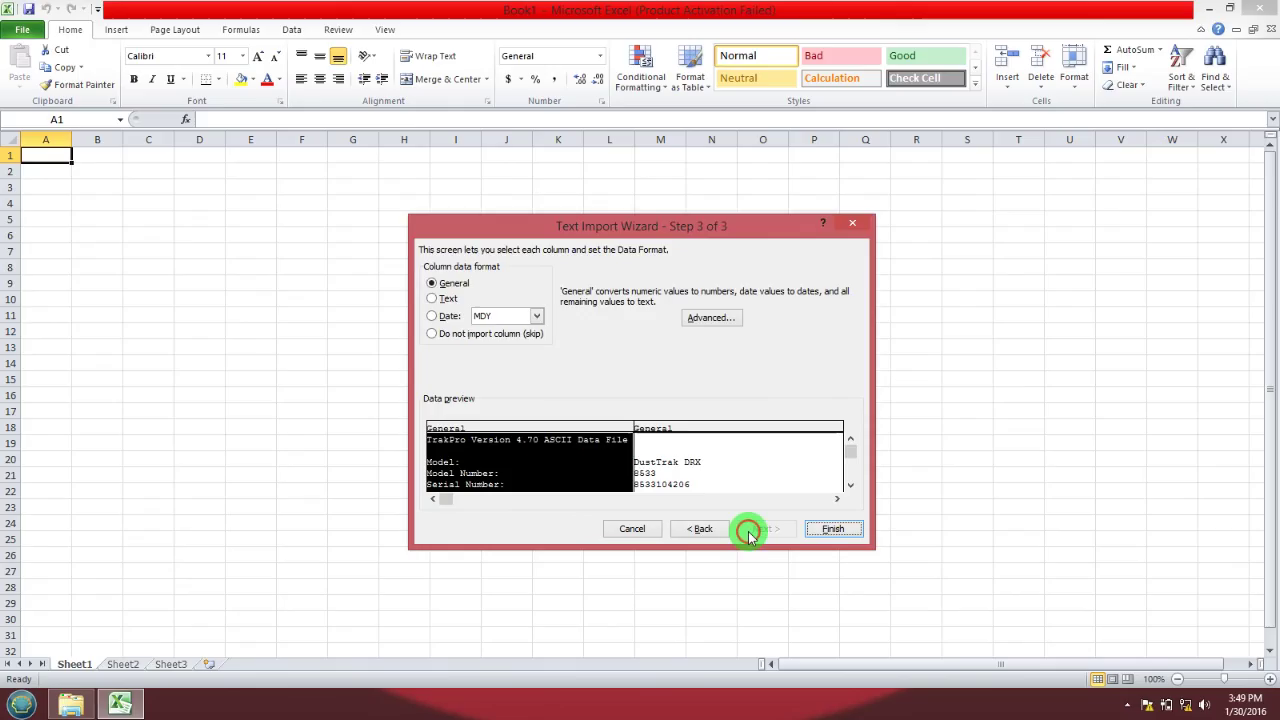
left_click(828, 530)
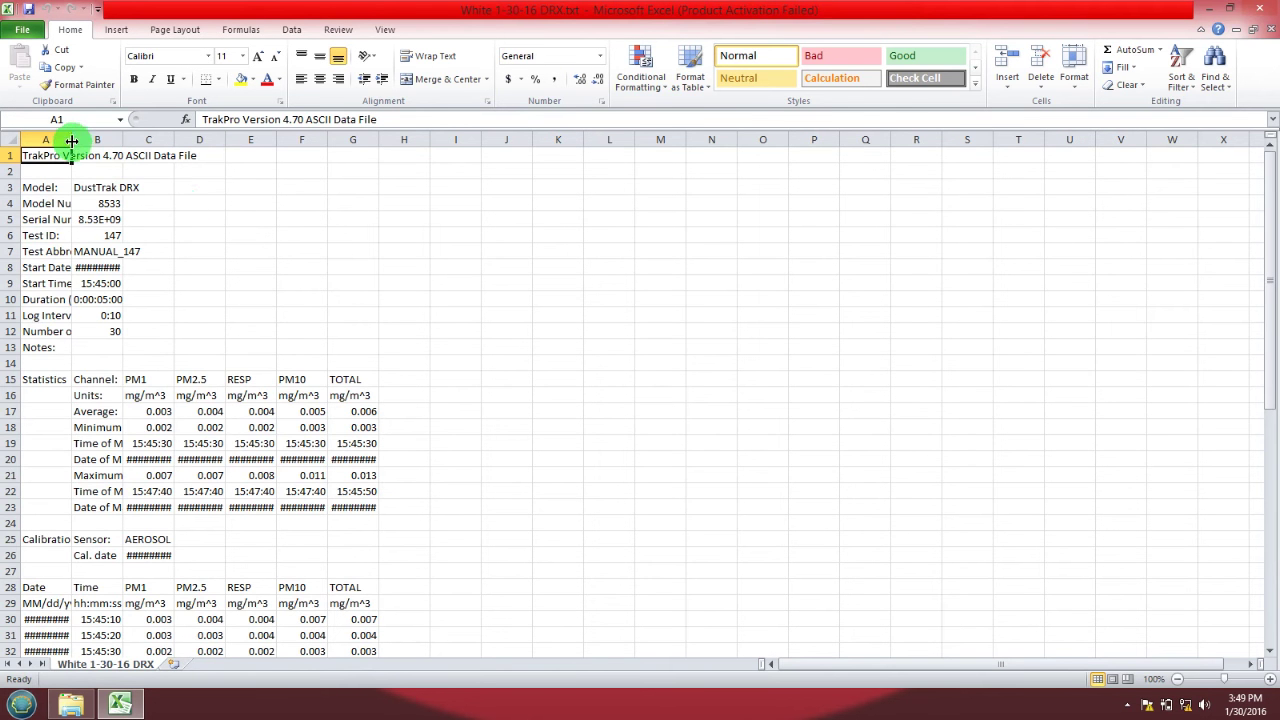
left_click_drag(72, 141, 115, 143)
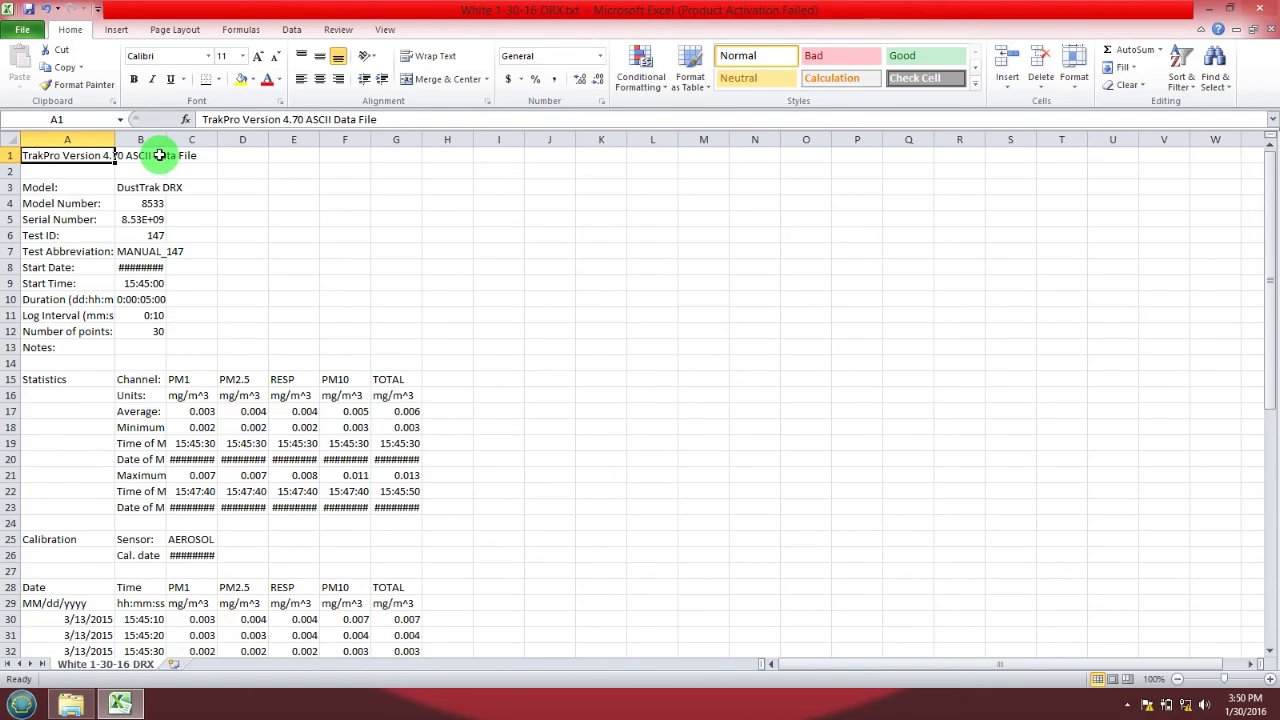
Step: Widen column A to fit labels, then check serial number, start date, time and duration in B5, B8–B10
left_click_drag(114, 143, 781, 148)
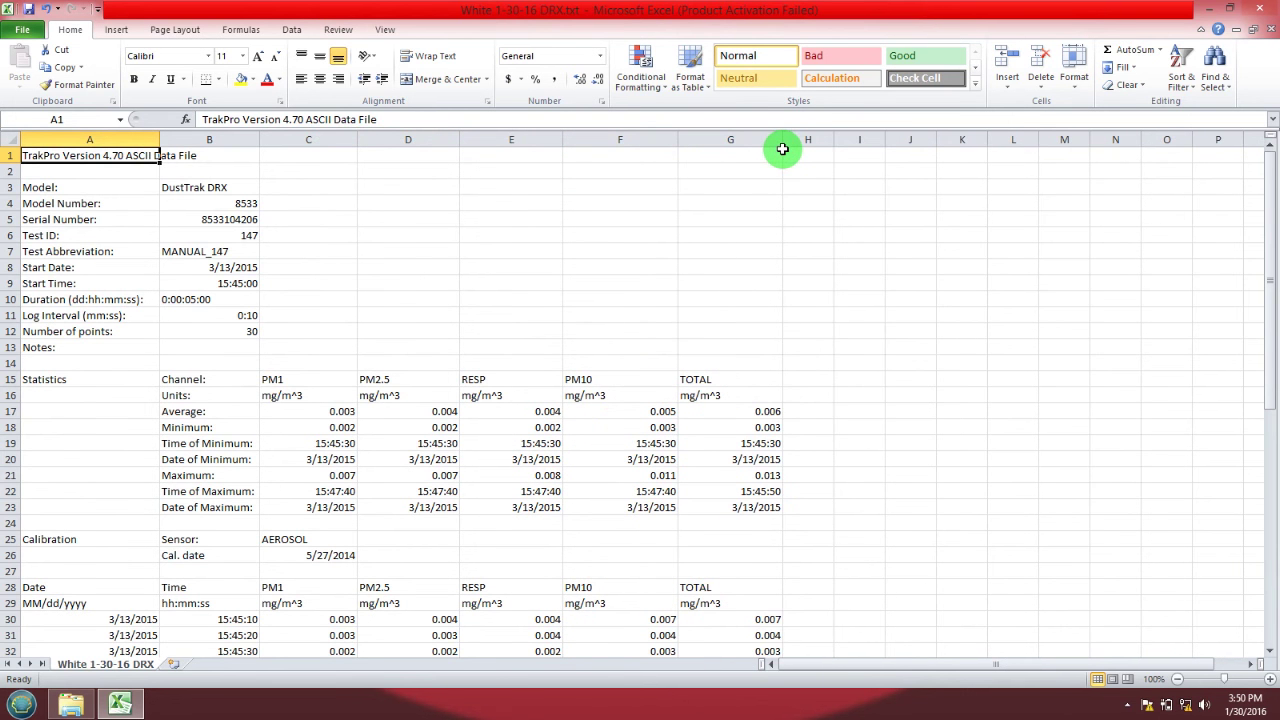
left_click(210, 221)
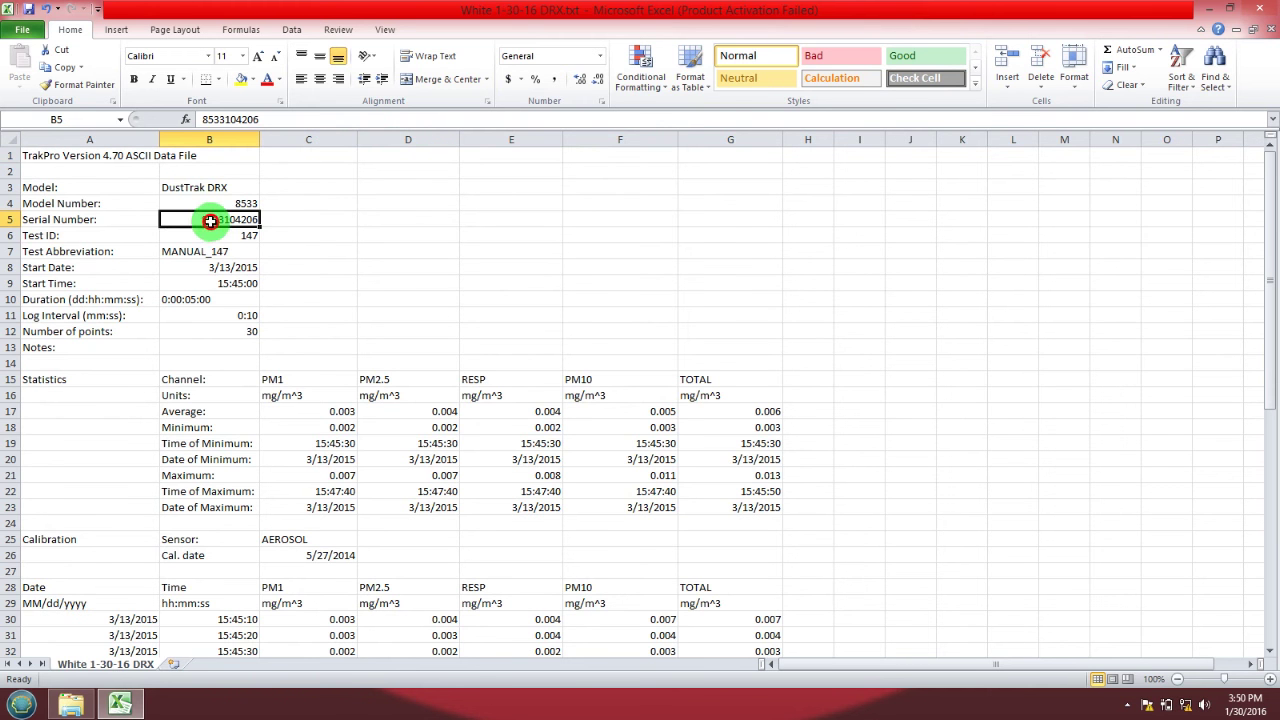
left_click(238, 268)
left_click(242, 284)
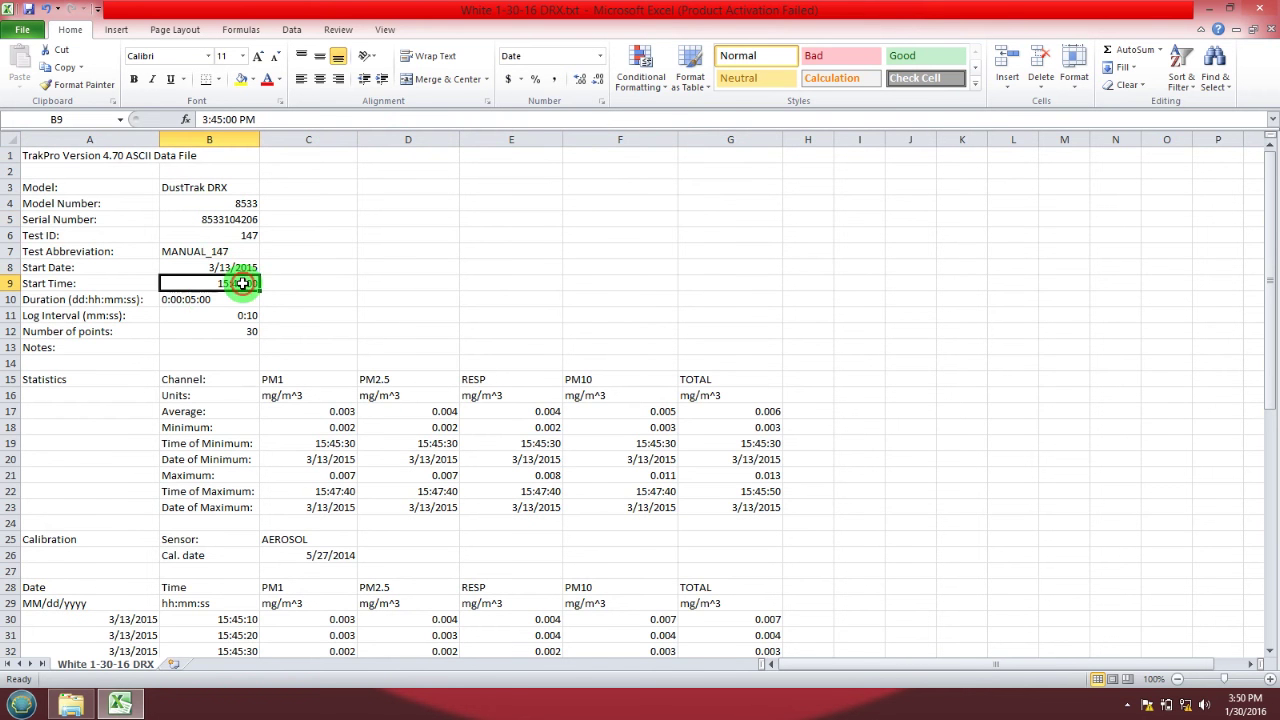
left_click(205, 302)
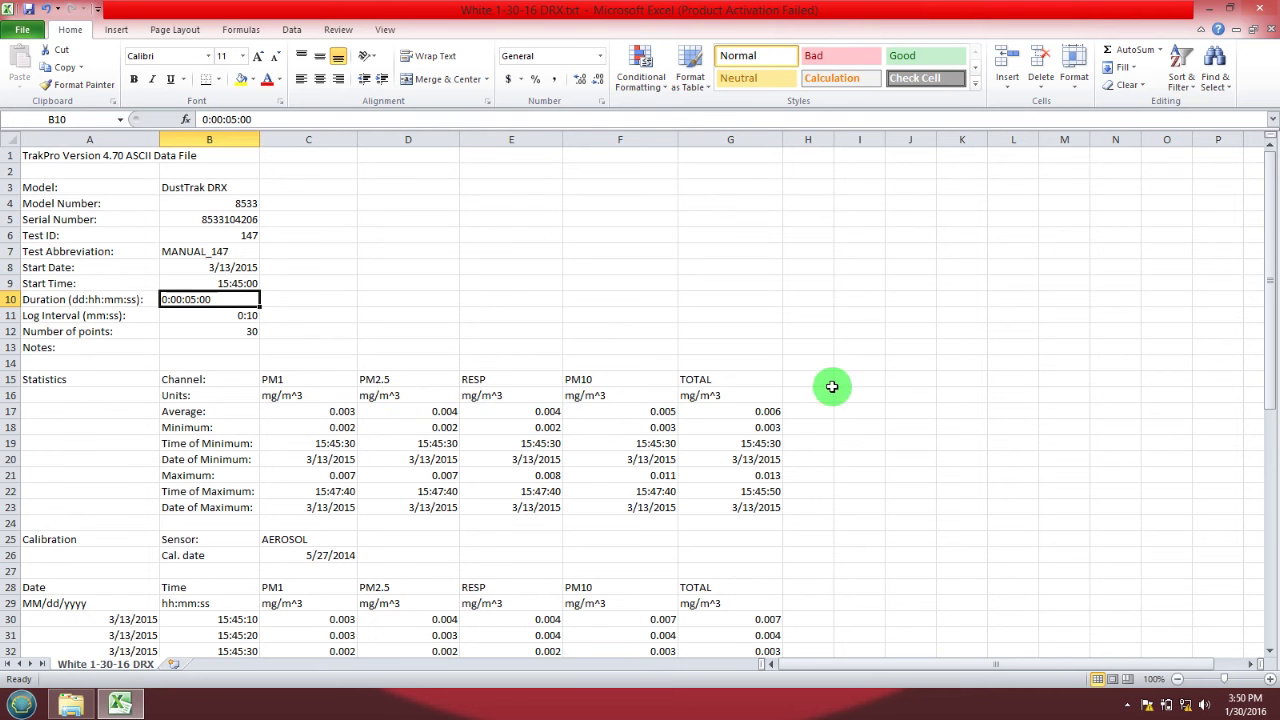
left_click_drag(1267, 277, 1274, 540)
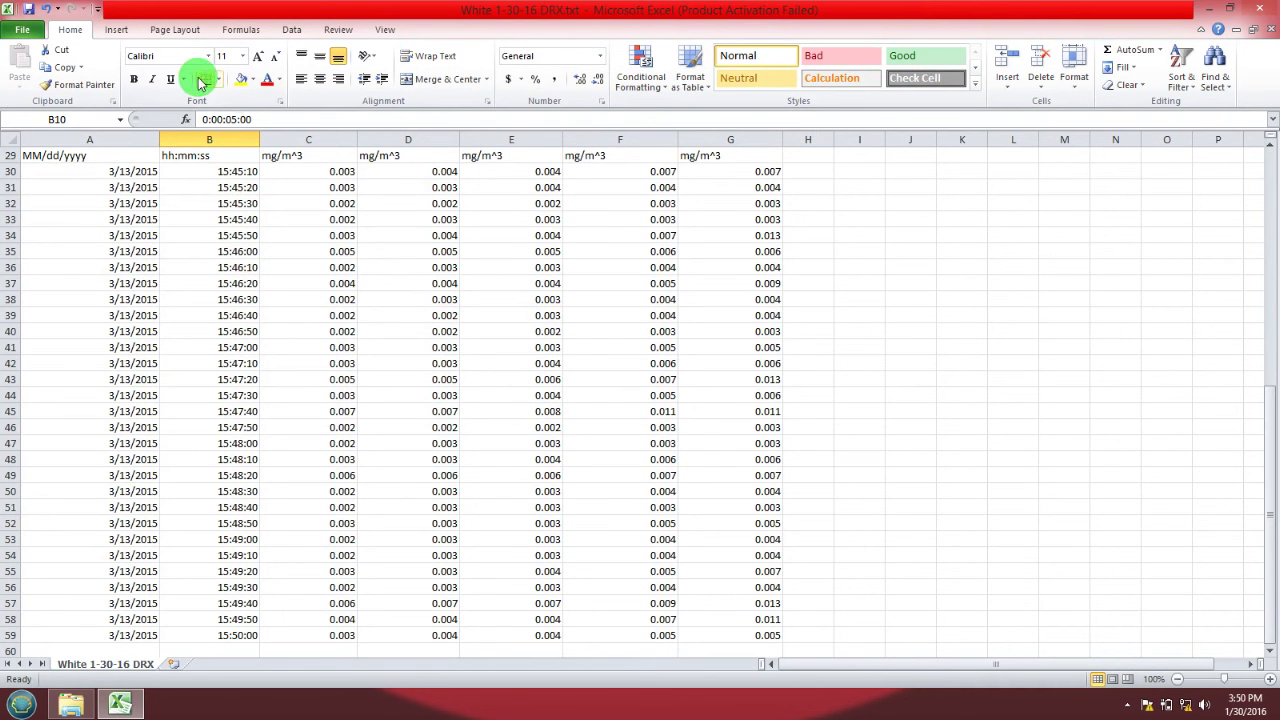
Step: Save the data as Excel Workbook 'White 1-30-16 DRX.xlsx' in the same folder, then close Excel
left_click(24, 30)
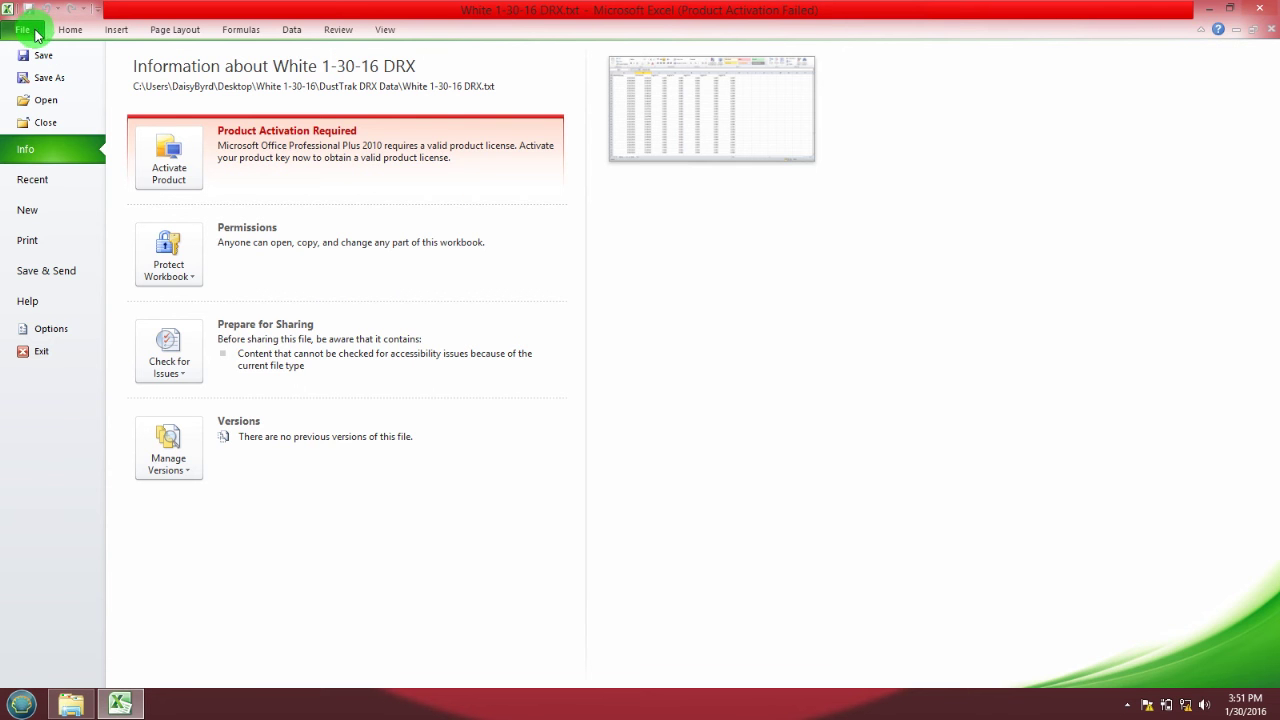
left_click(49, 77)
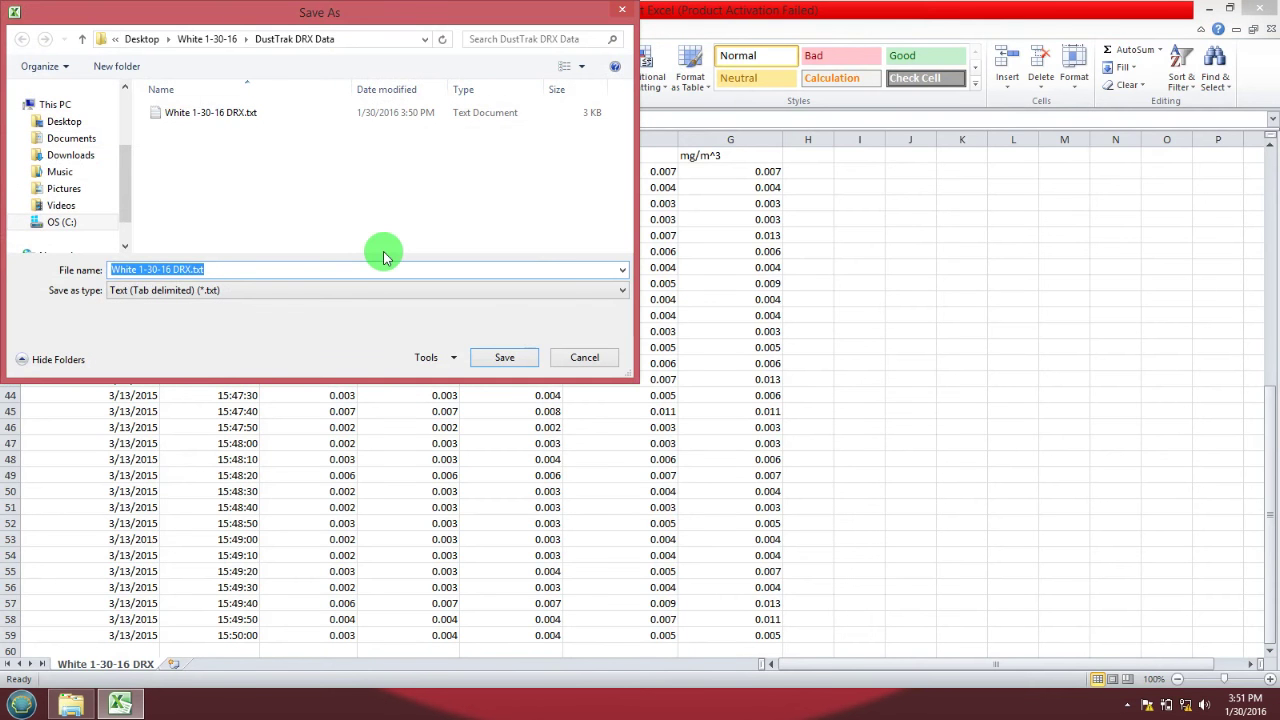
left_click(622, 291)
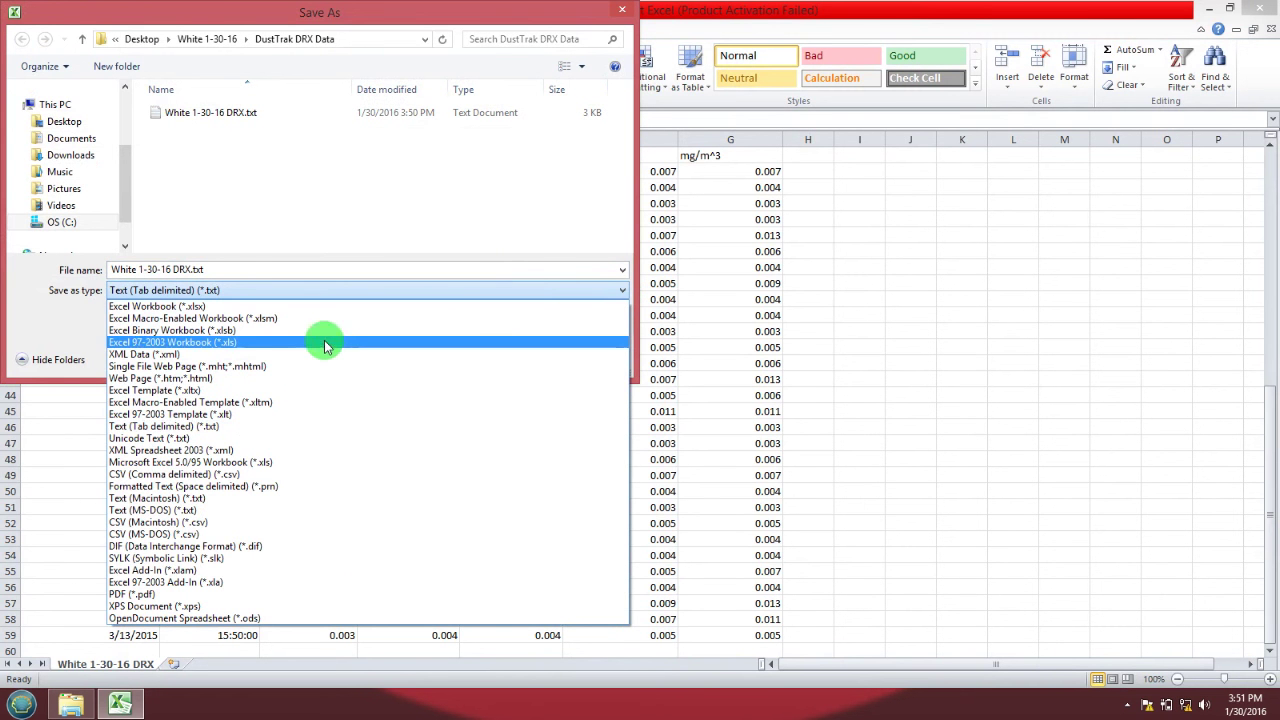
left_click(262, 307)
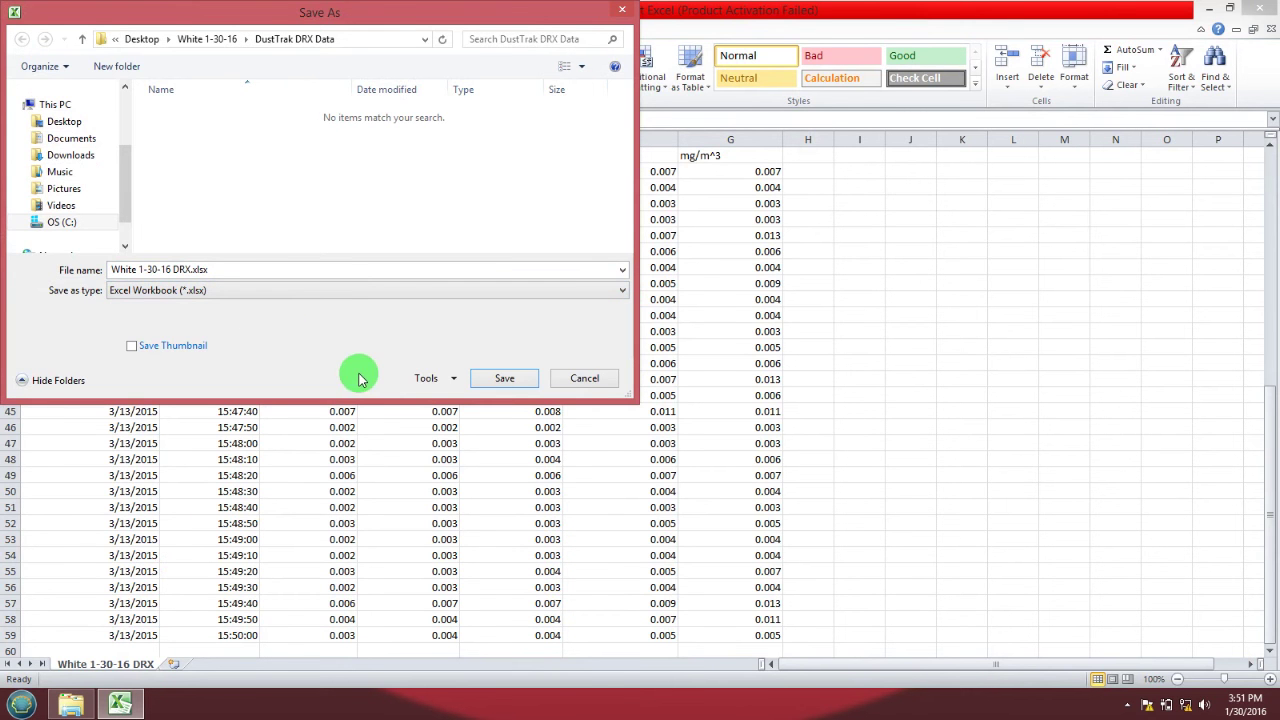
left_click(505, 382)
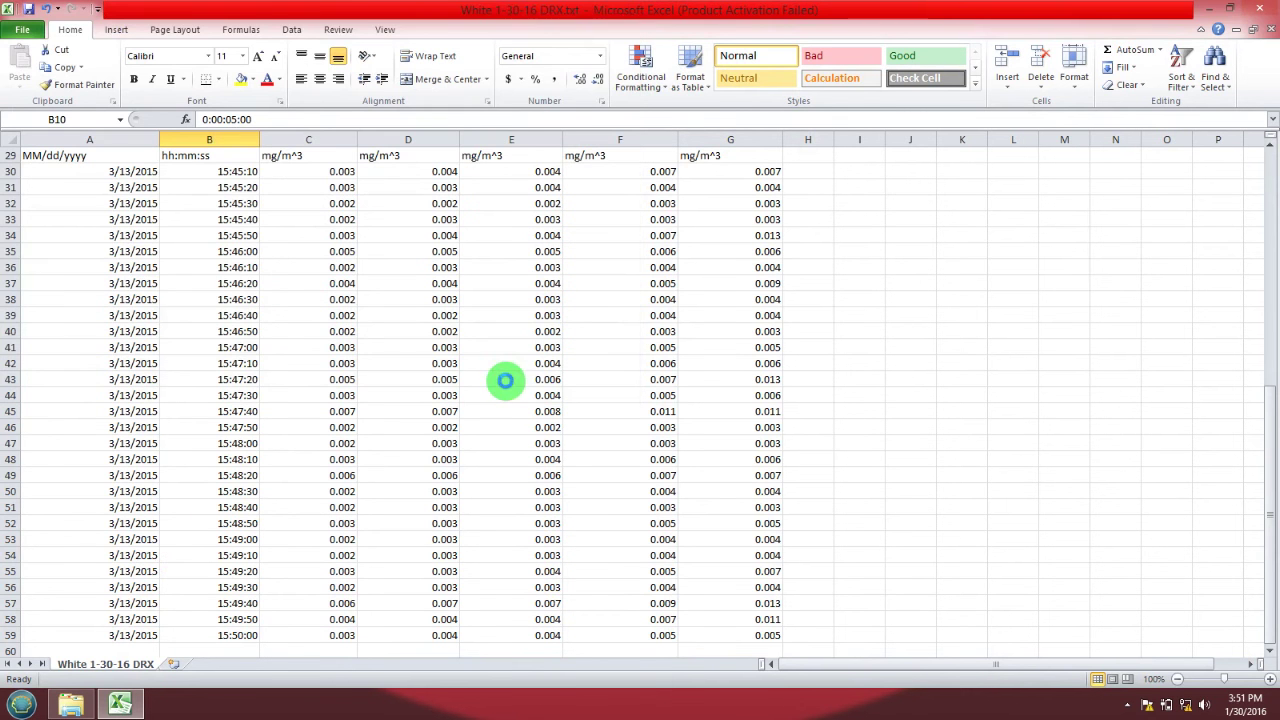
left_click(1268, 9)
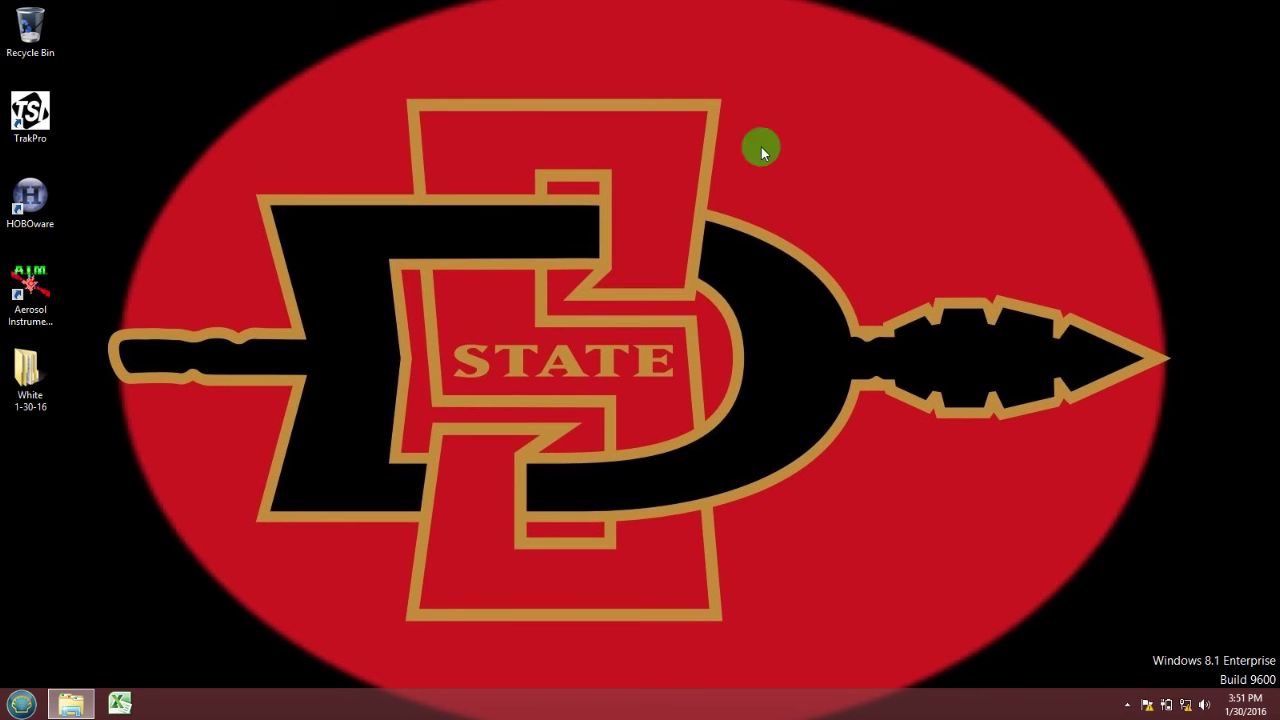
Step: Open 'White 1-30-16 DRX.xlsx' from the White 1-30-16 > DustTrak DRX Data folder
double_click(25, 372)
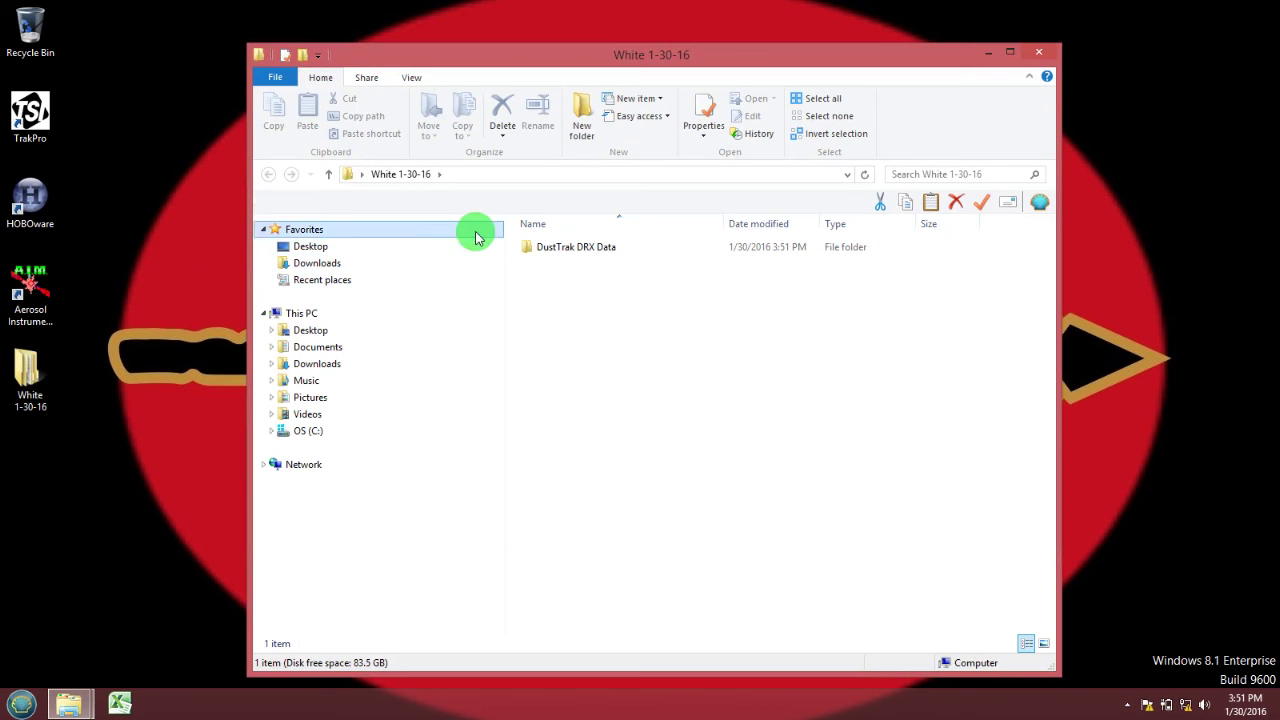
double_click(538, 247)
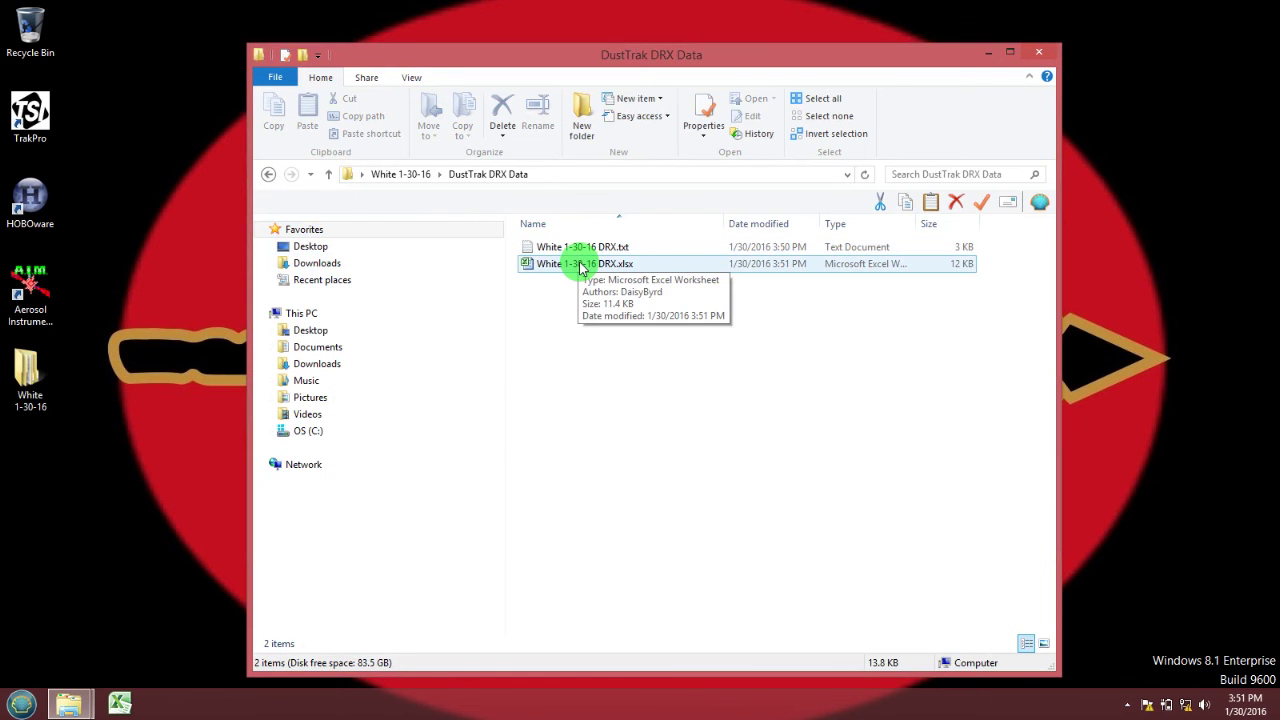
double_click(580, 264)
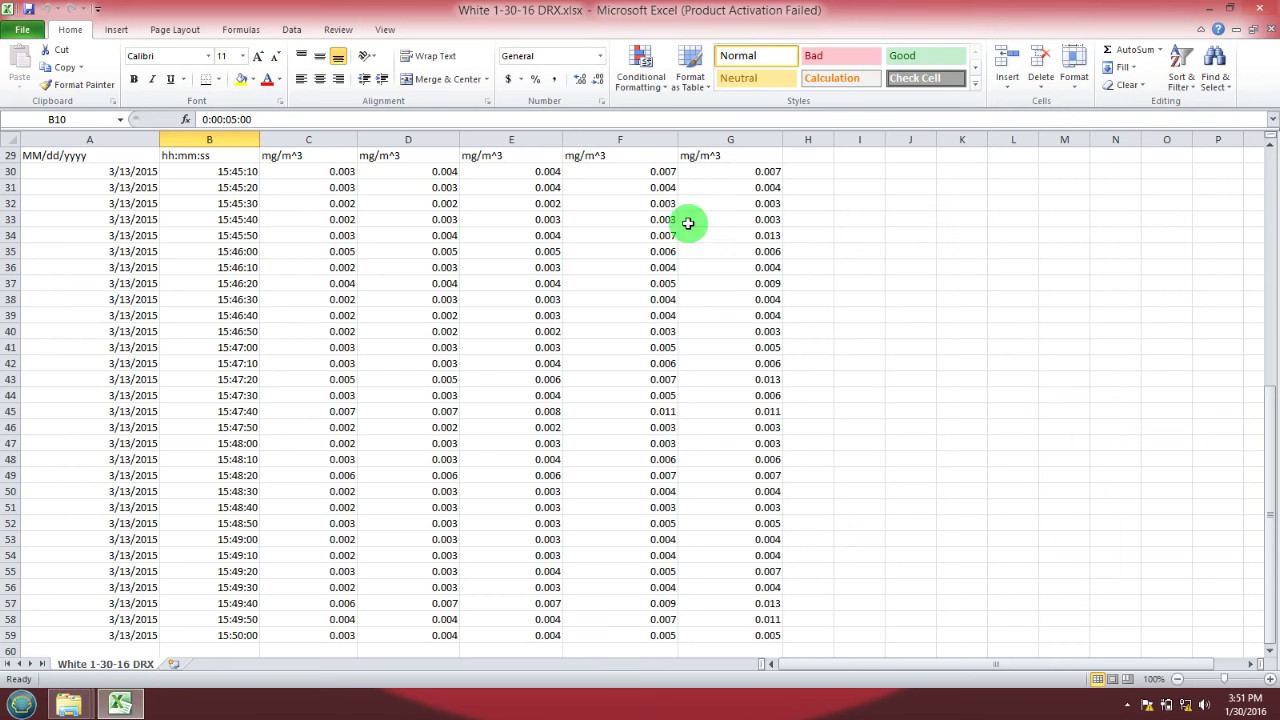
Step: Scroll to the top of the sheet and select cell A1 to show the TrakPro header
left_click_drag(1268, 430, 1246, 154)
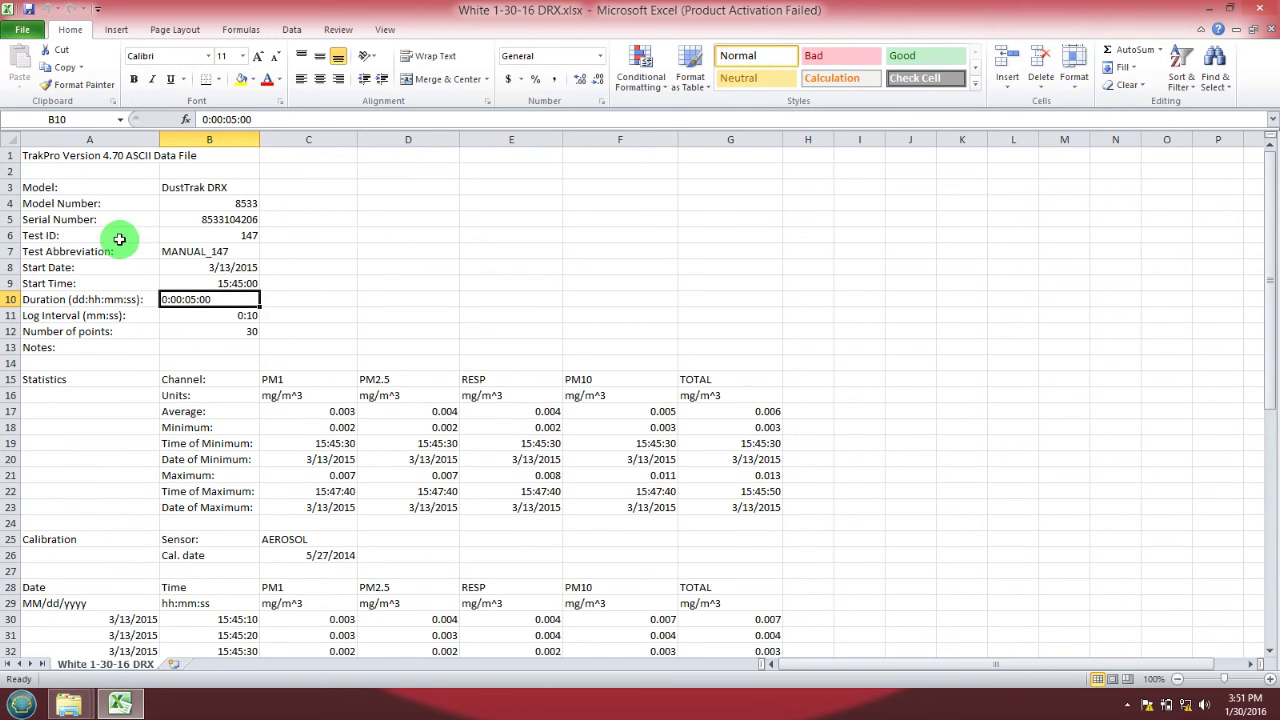
left_click(89, 156)
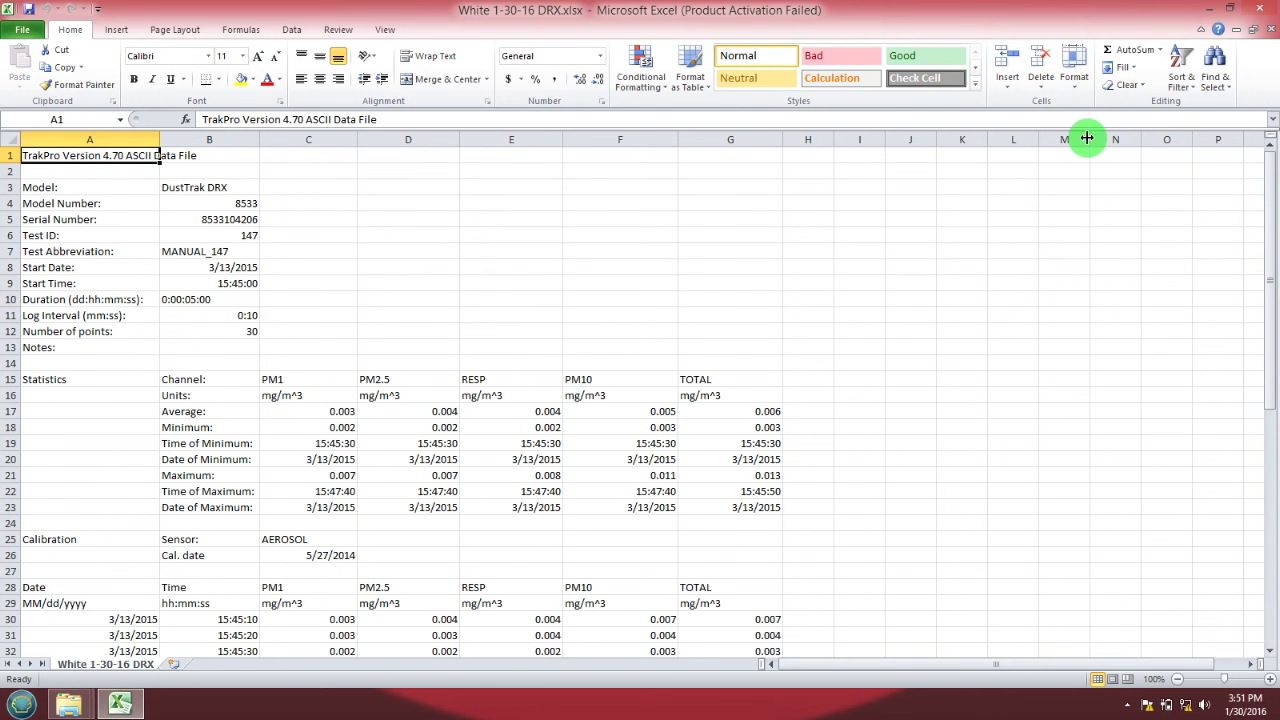